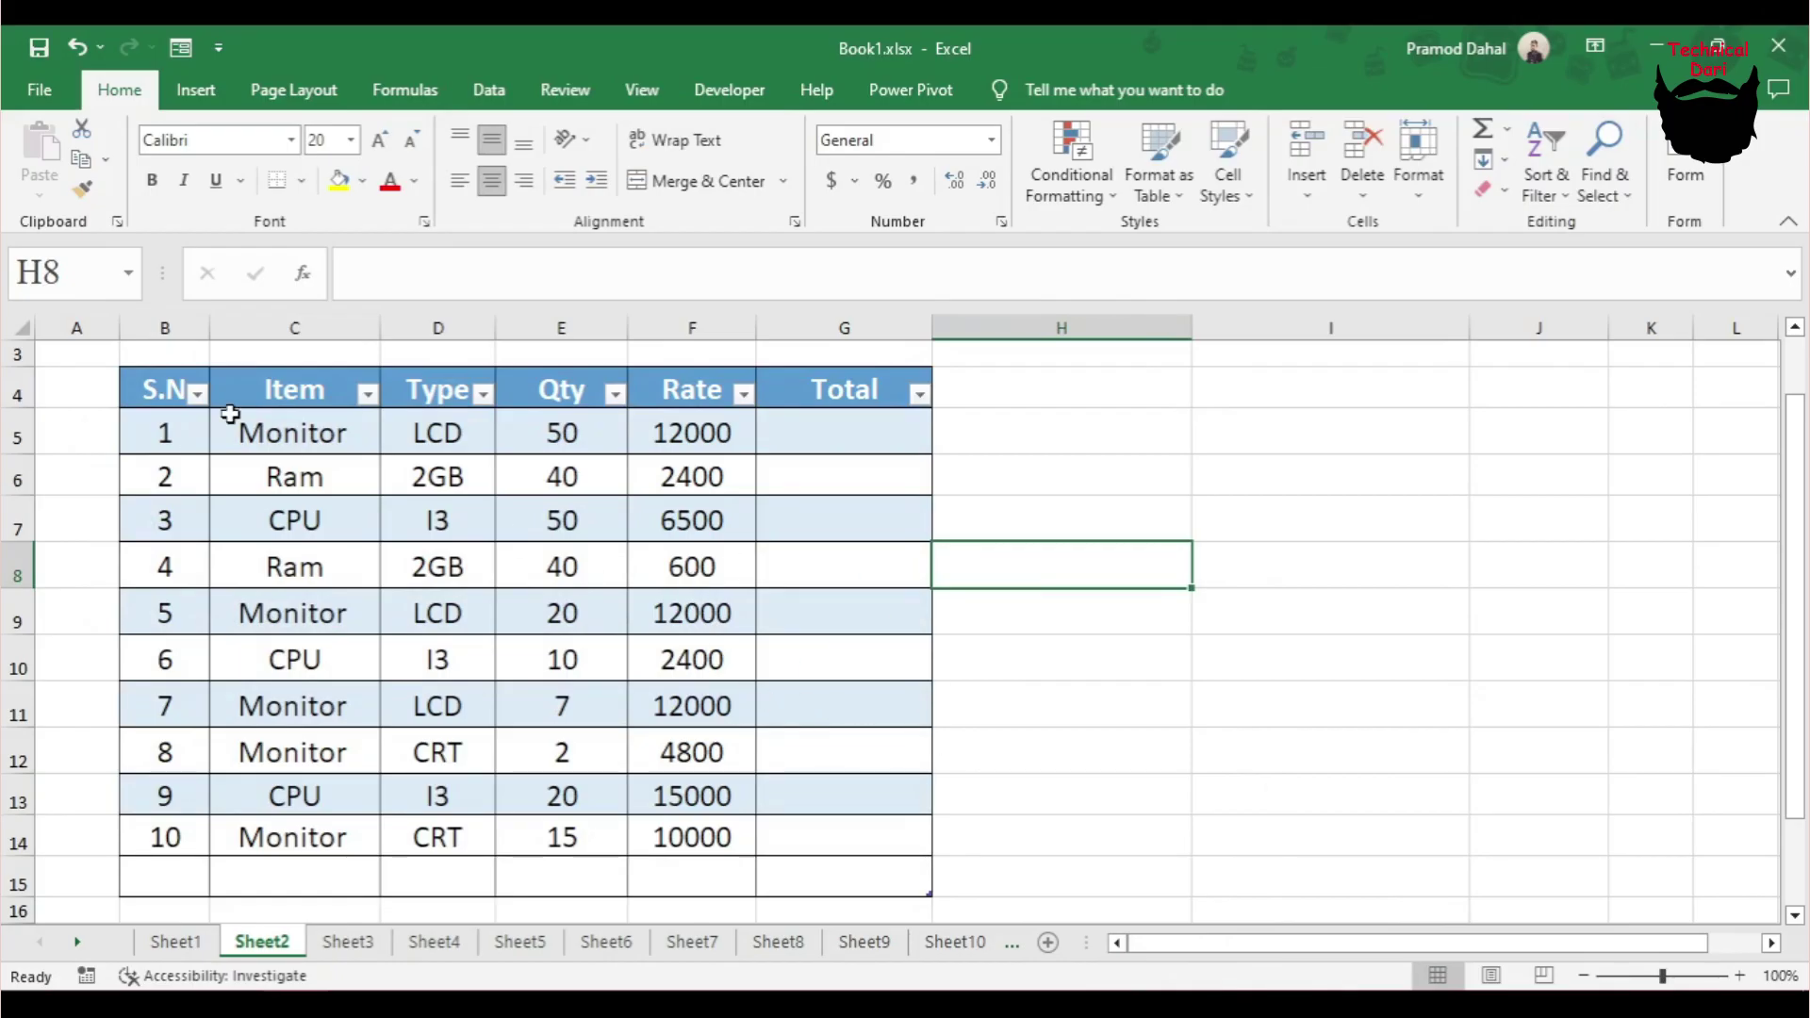
# Select and deselect the item table, its top rows, data rows and Rate values to review them
pyautogui.moveTo(133, 385); pyautogui.dragTo(634, 893)
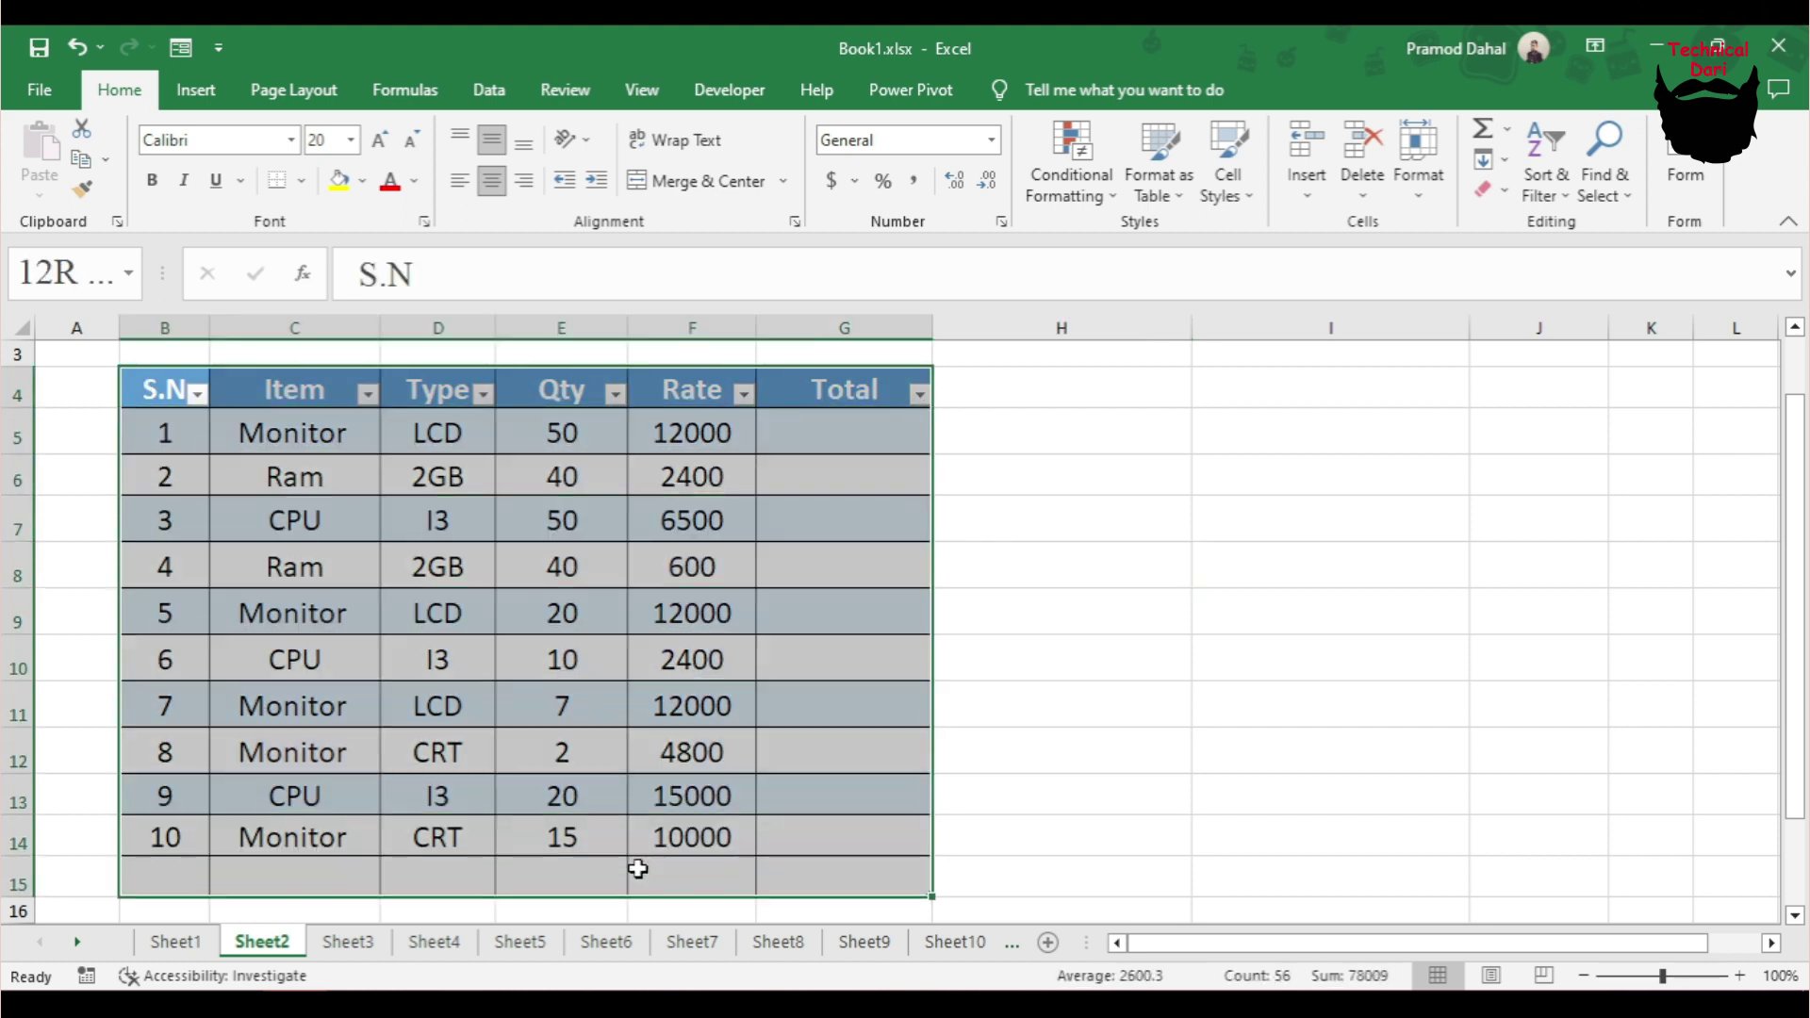
pyautogui.click(430, 580)
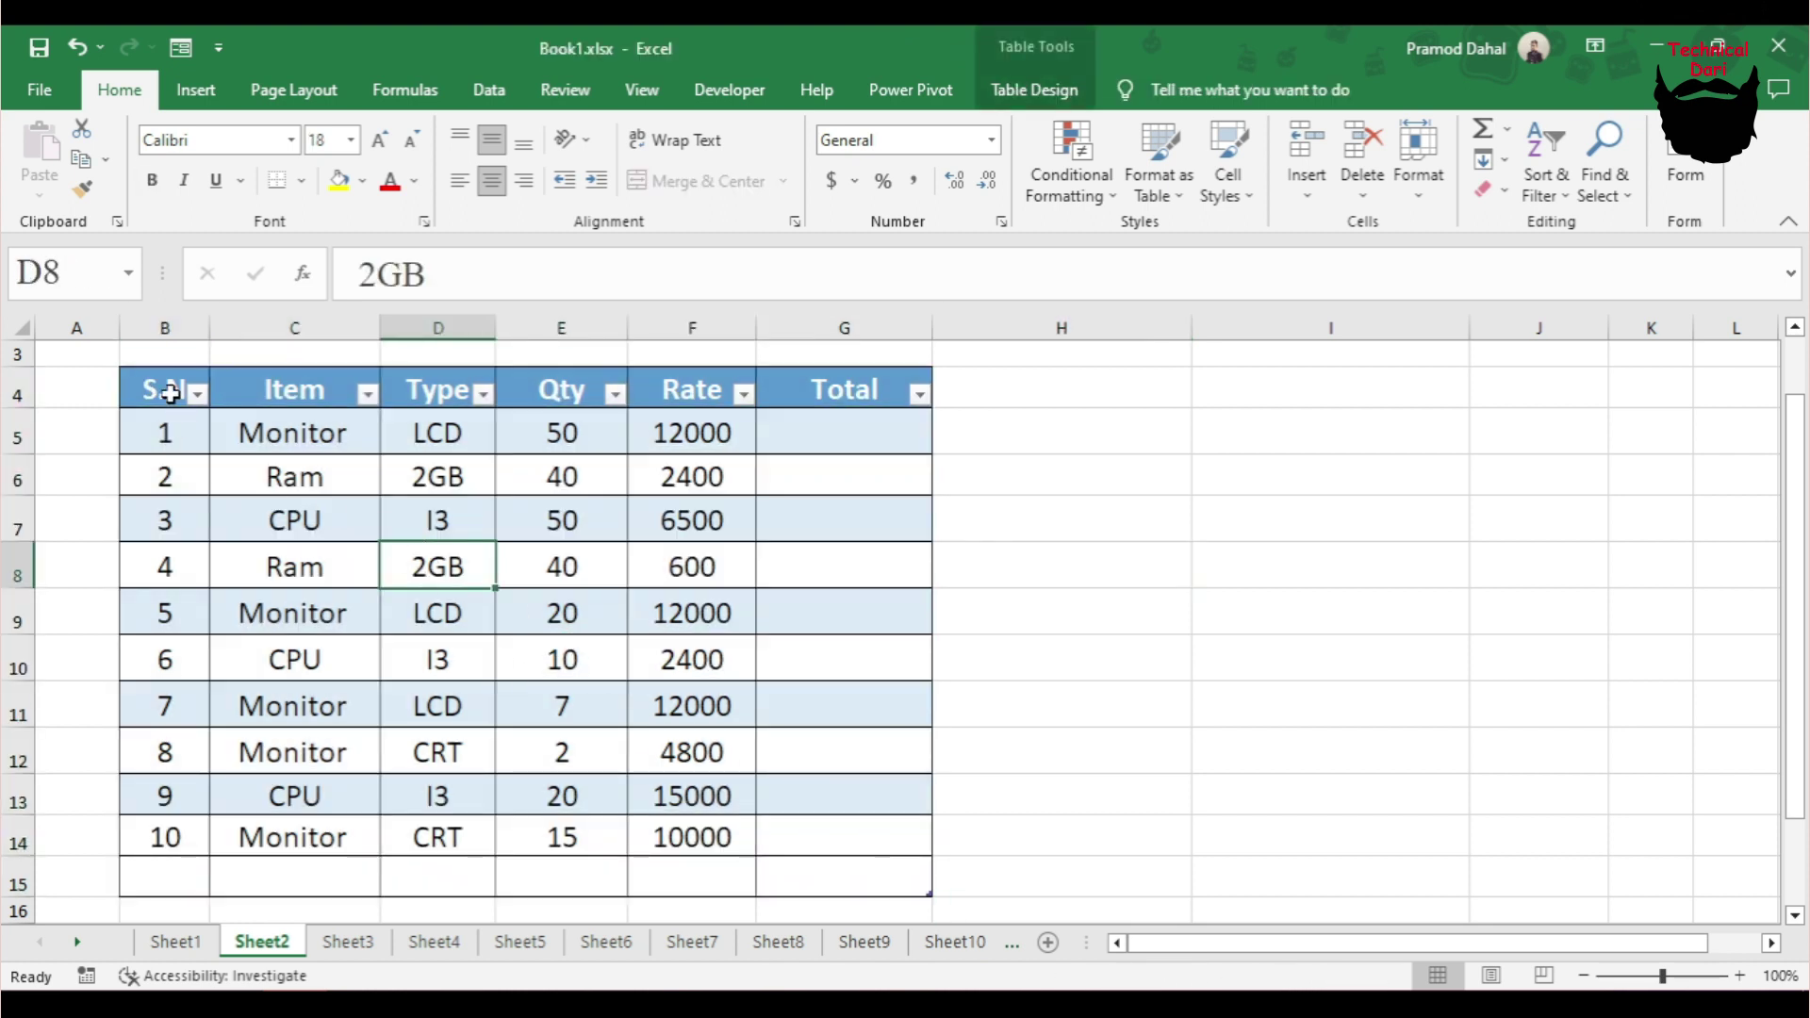
pyautogui.moveTo(164, 387); pyautogui.dragTo(692, 709)
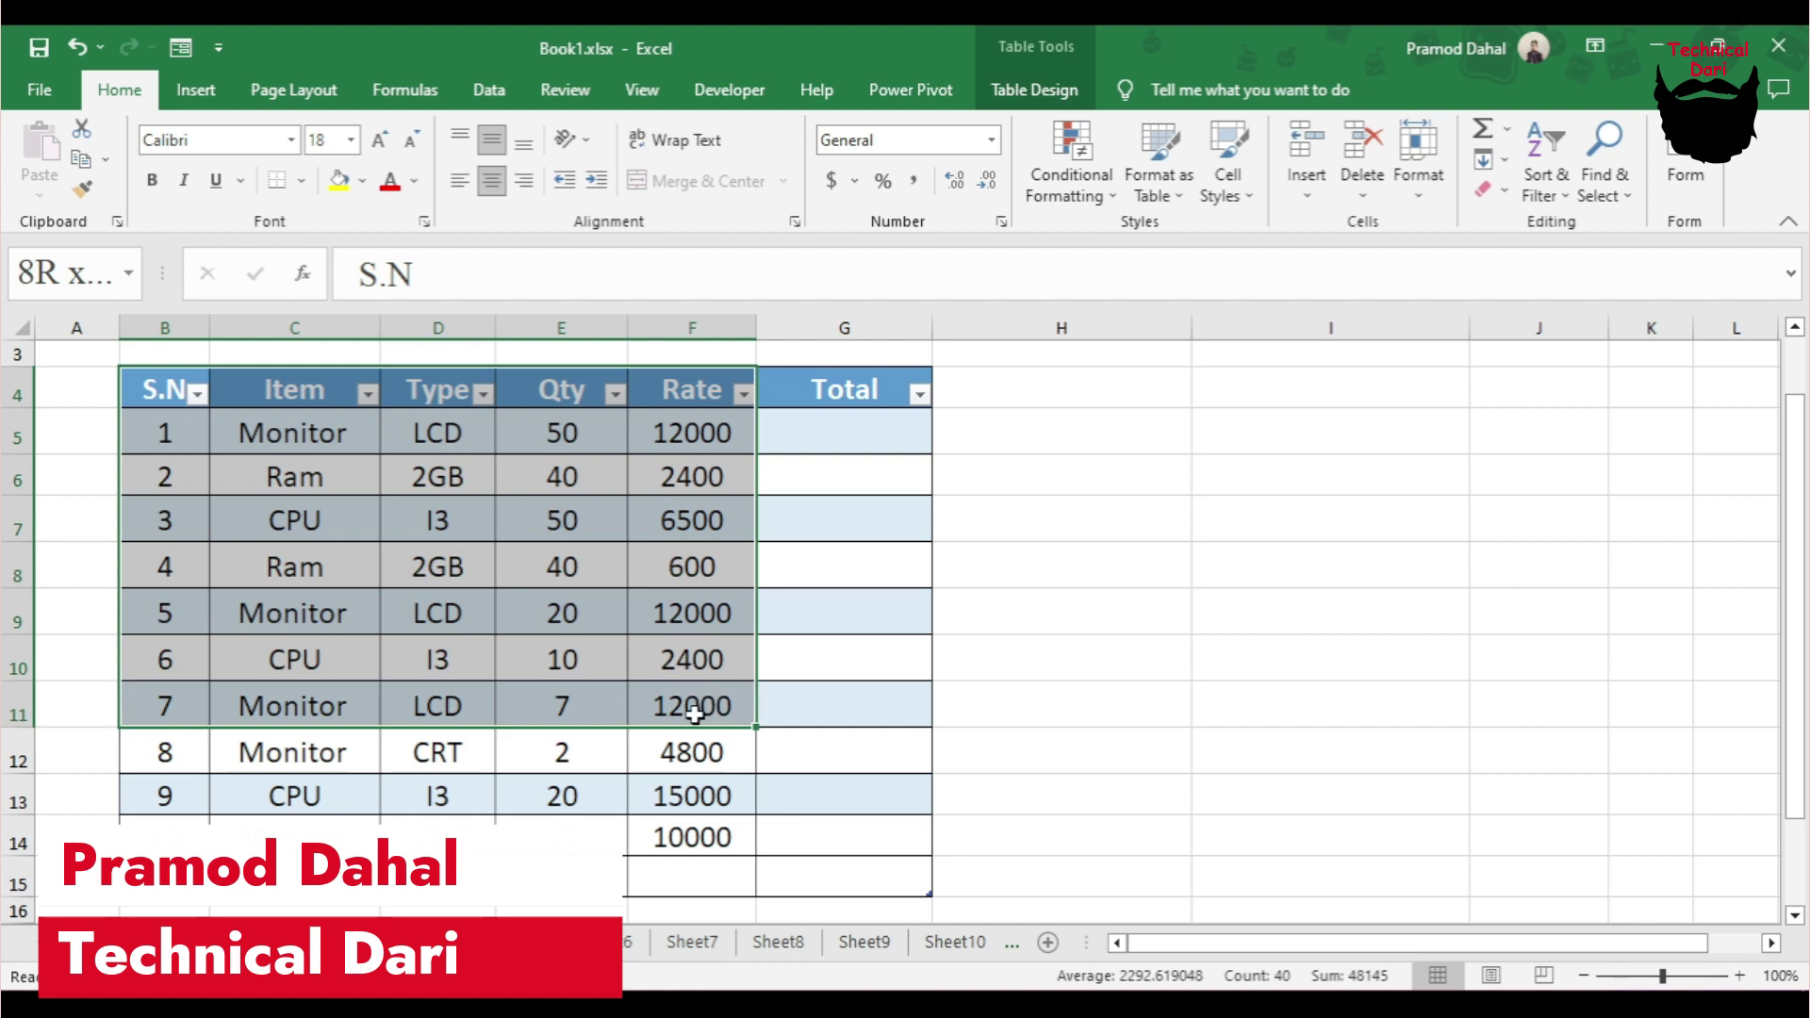
pyautogui.click(398, 607)
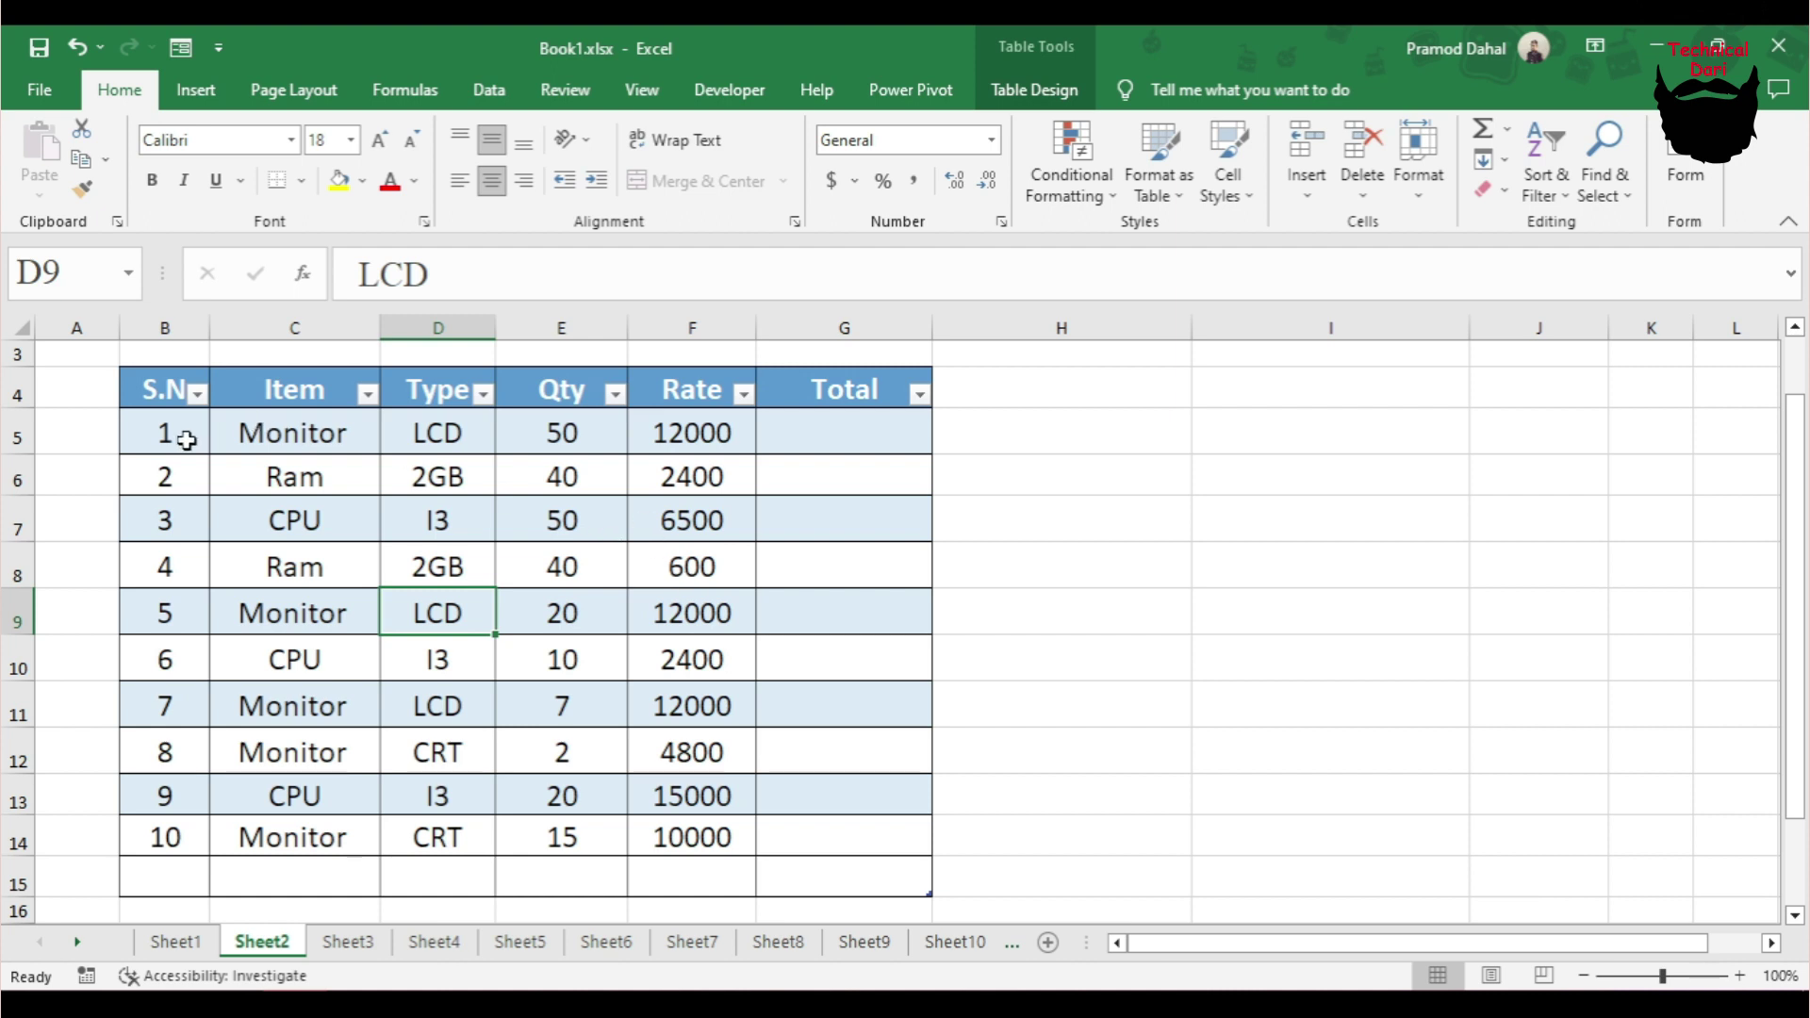
pyautogui.moveTo(164, 433); pyautogui.dragTo(679, 797)
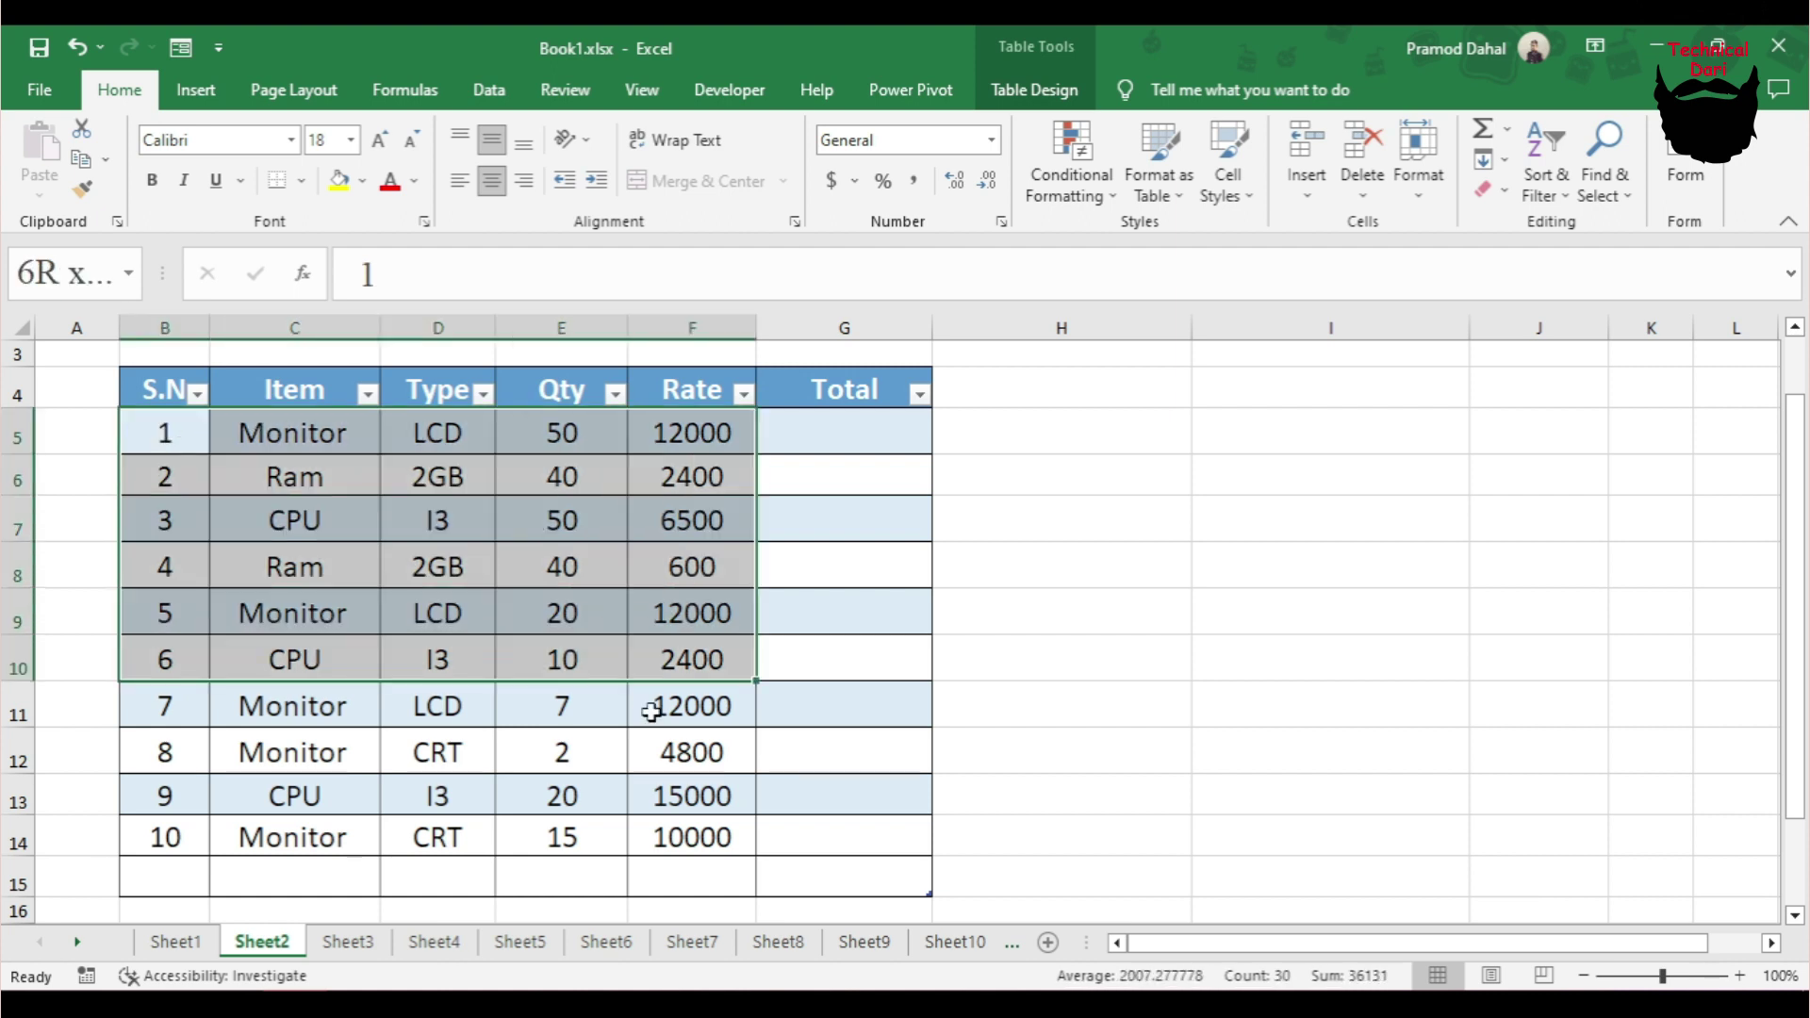
pyautogui.click(655, 583)
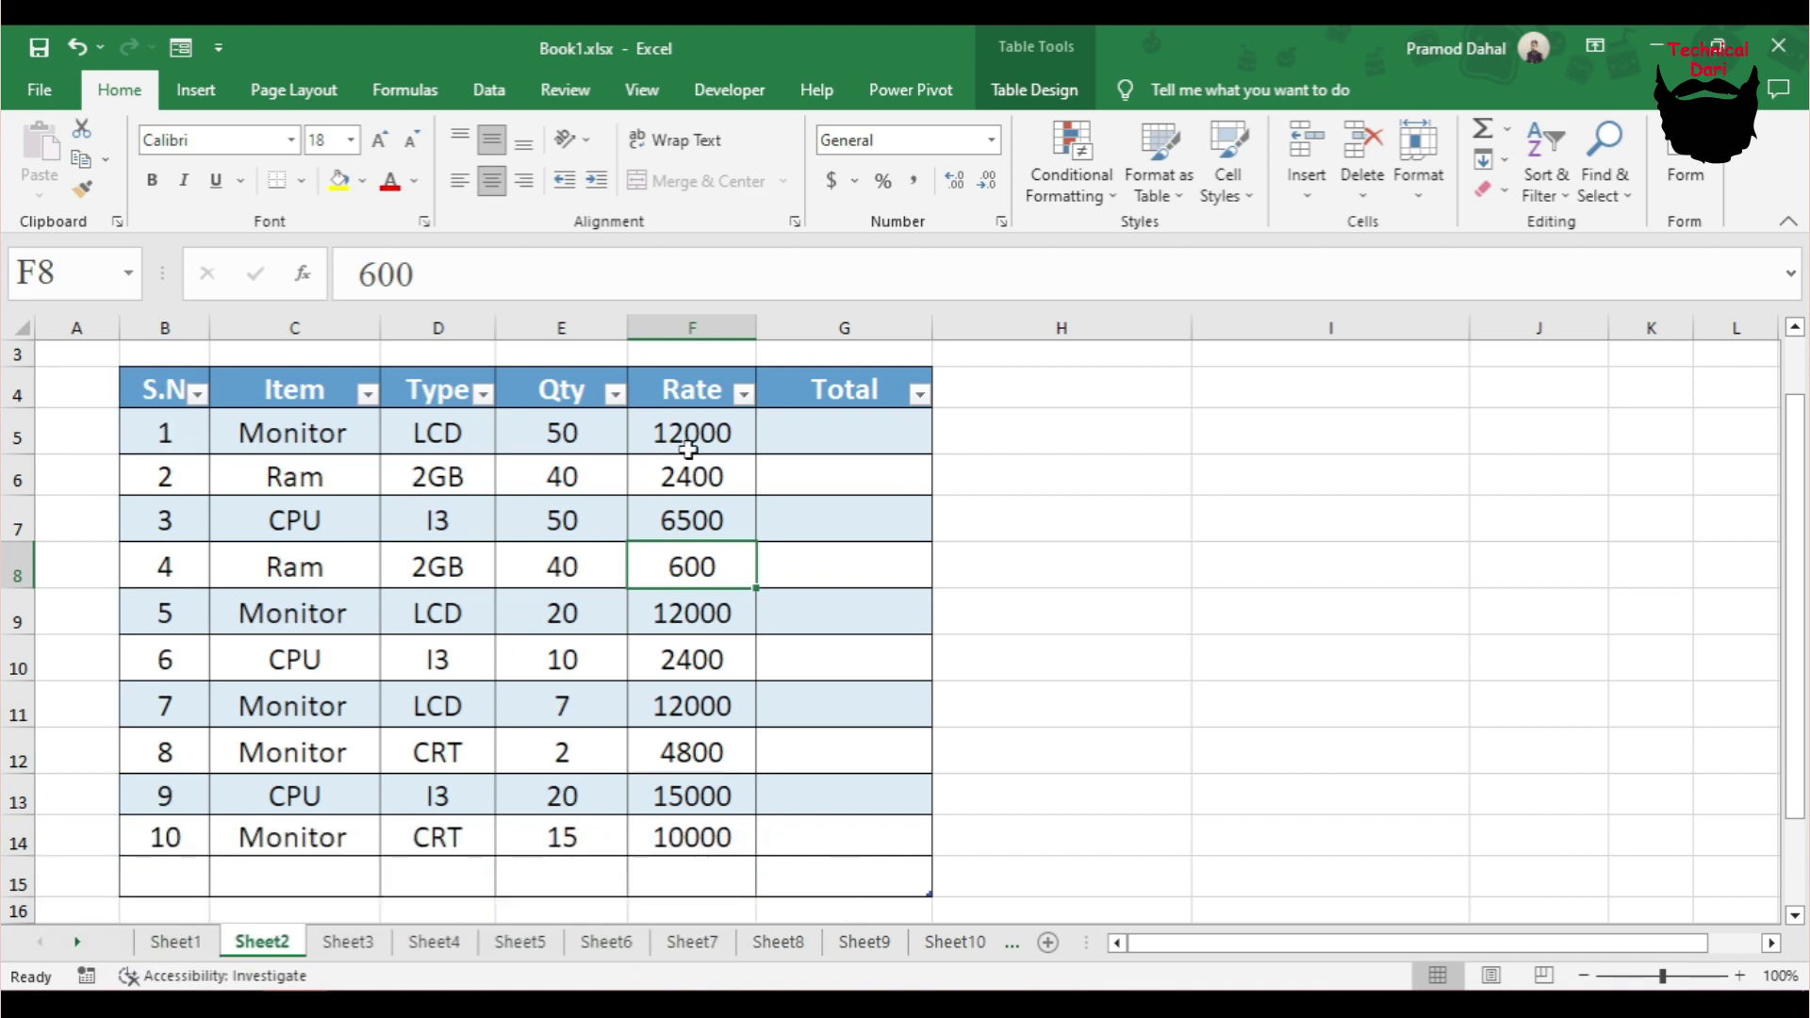
pyautogui.moveTo(692, 434); pyautogui.dragTo(701, 828)
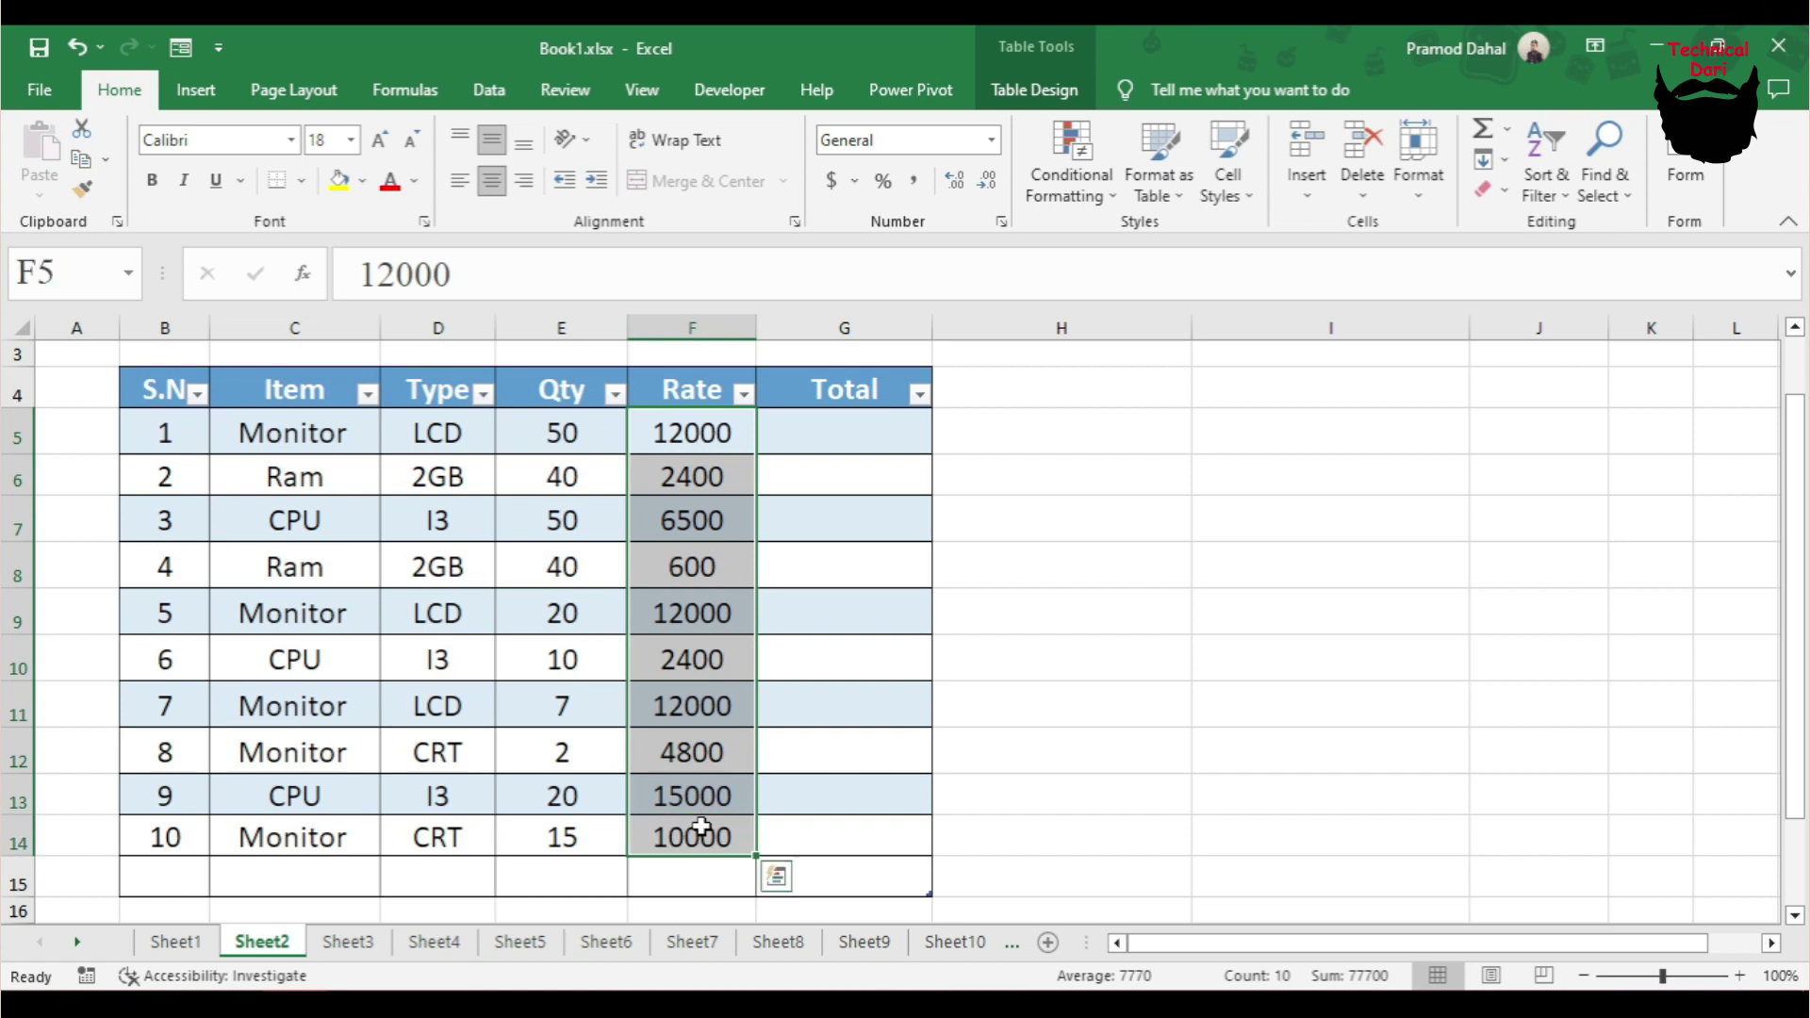
pyautogui.click(685, 585)
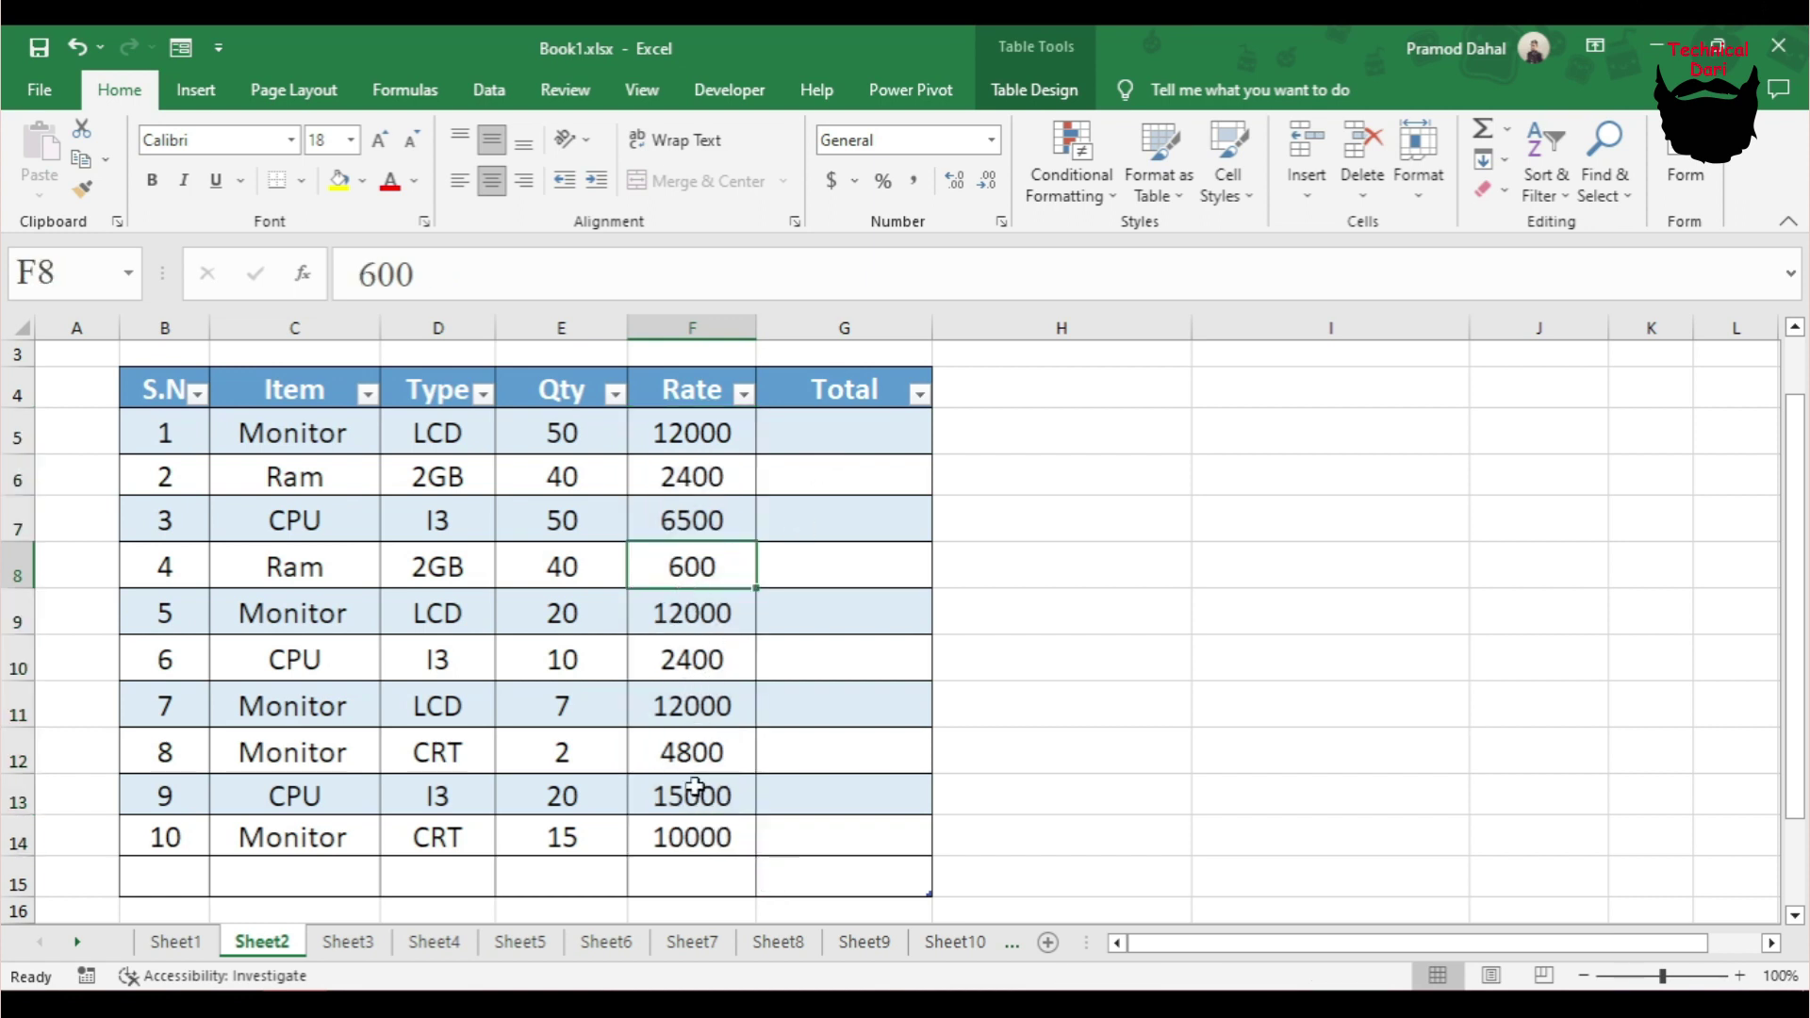
pyautogui.moveTo(156, 389); pyautogui.dragTo(745, 797)
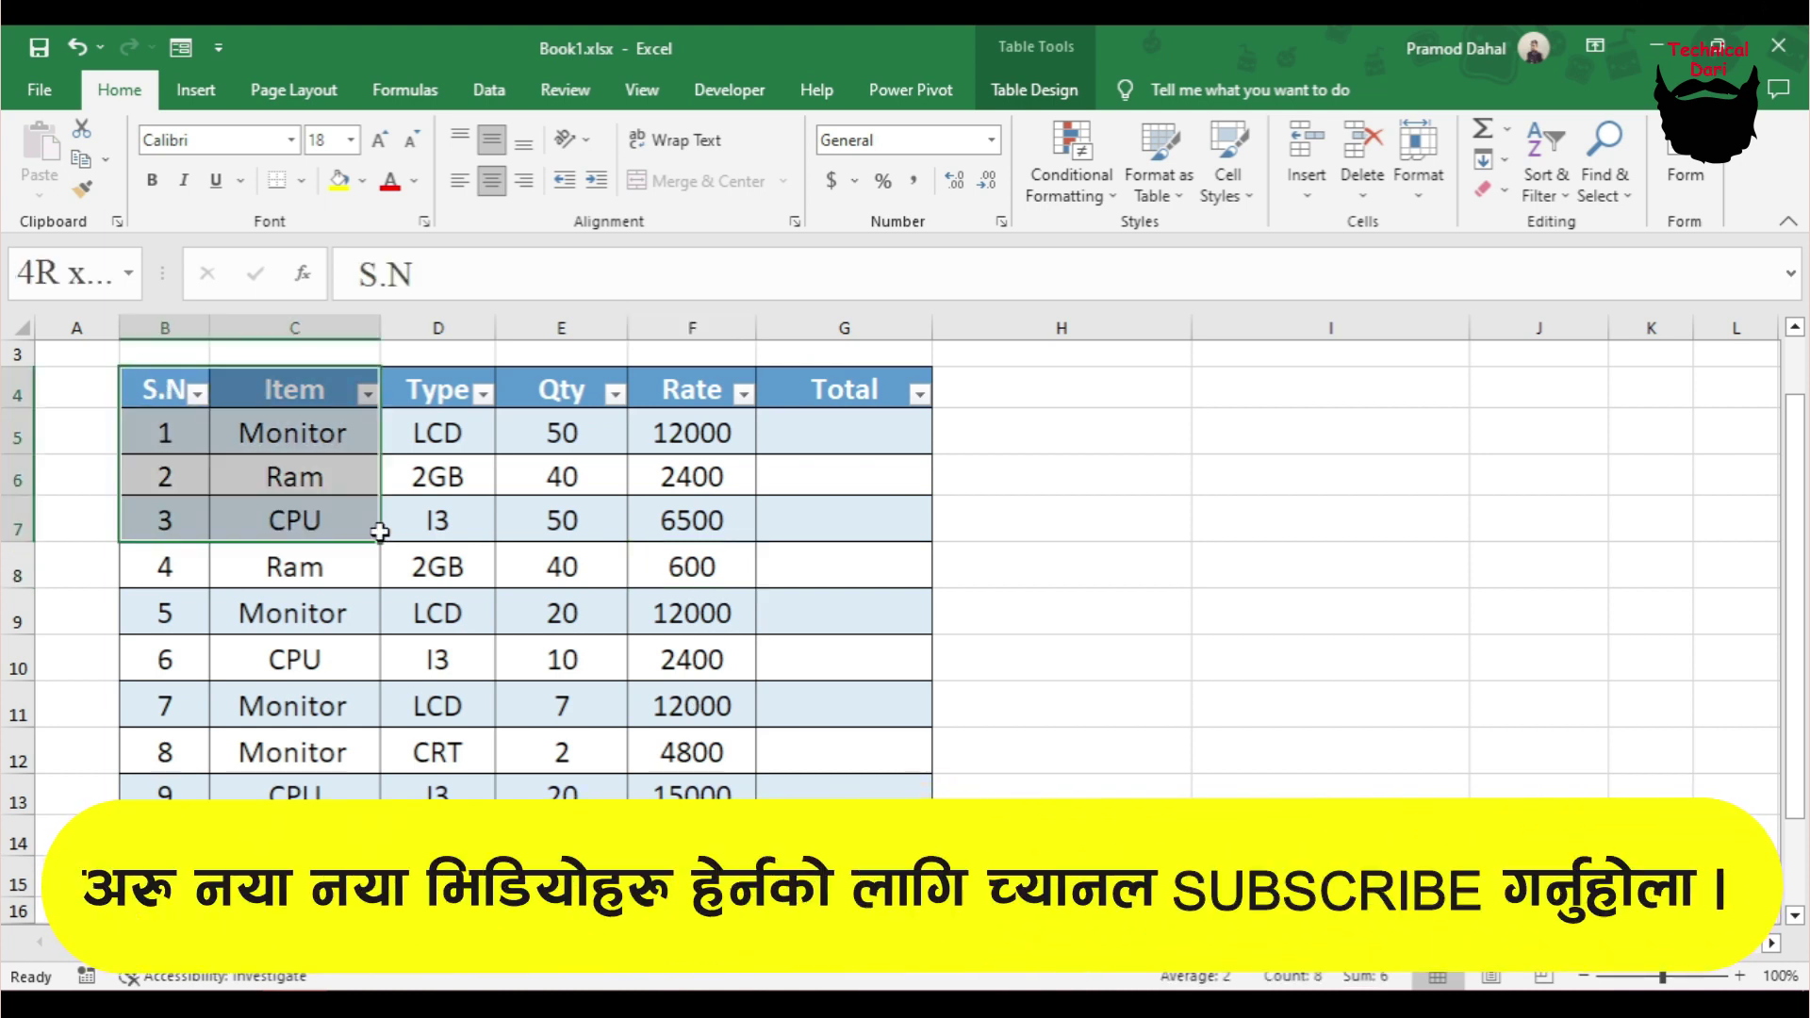
pyautogui.click(450, 618)
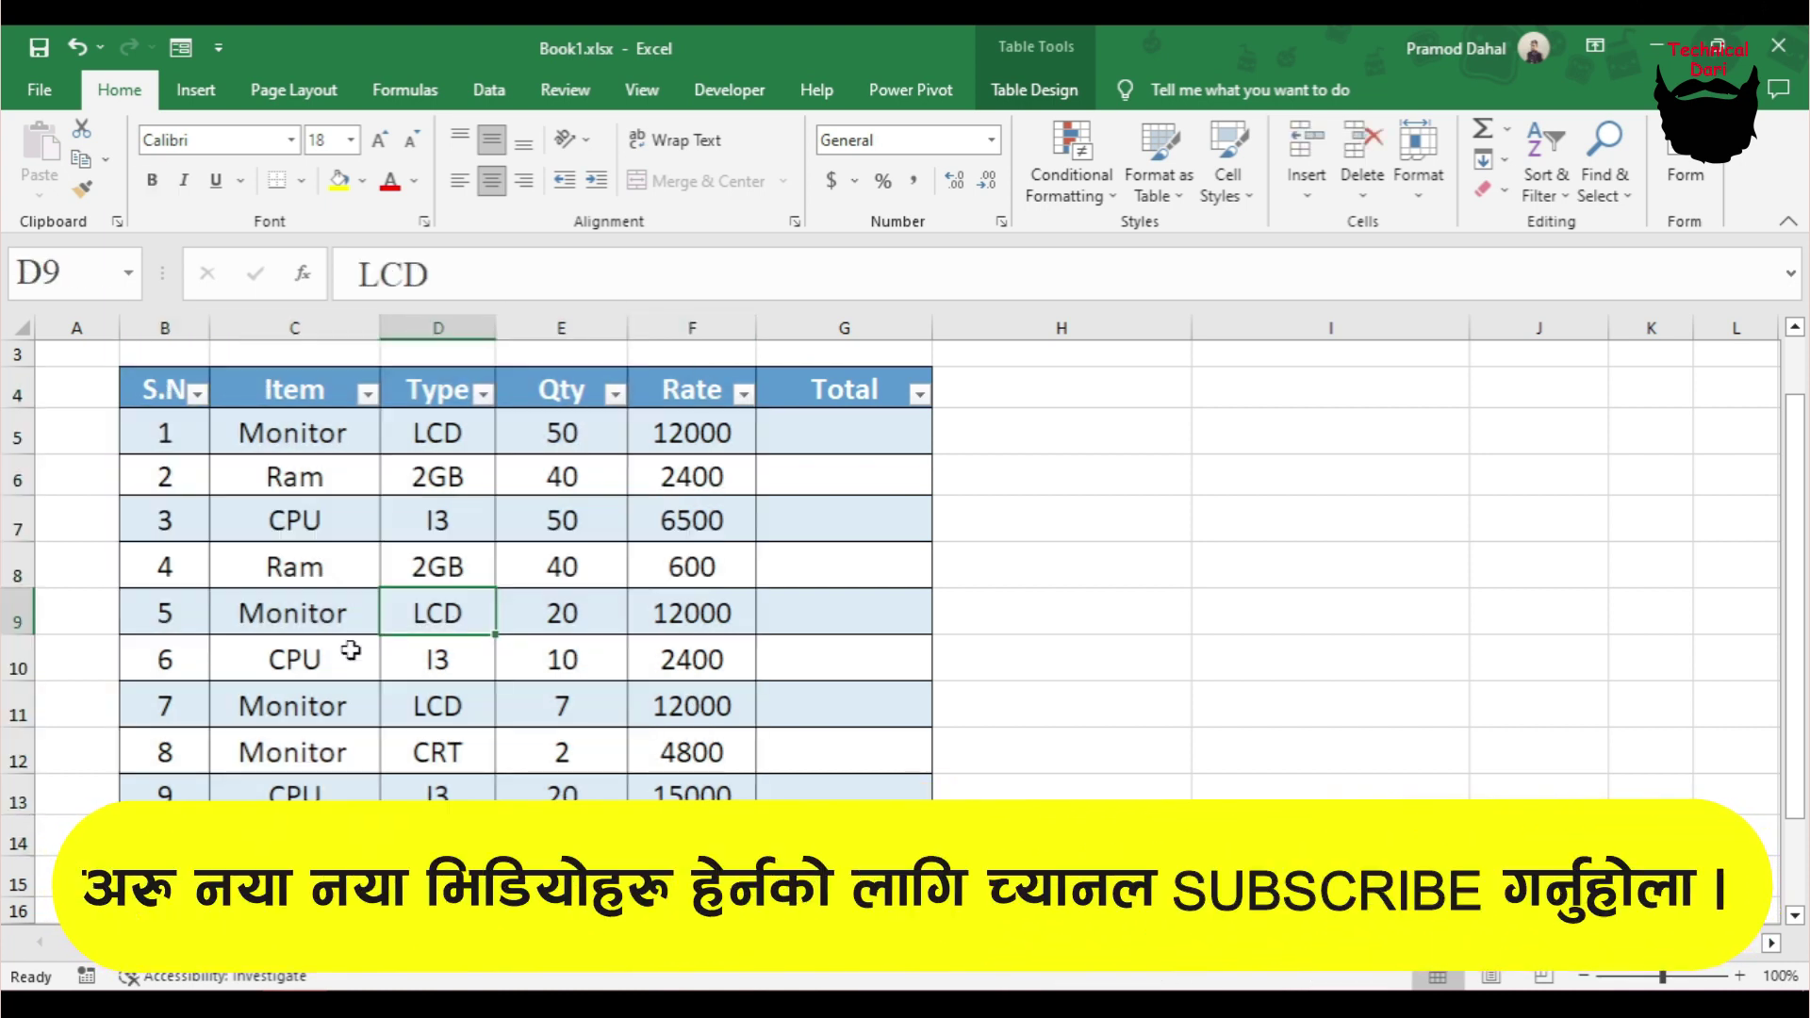
# In Excel Options > Save, change the AutoRecover interval from 10 to 1 minute and confirm
pyautogui.click(35, 94)
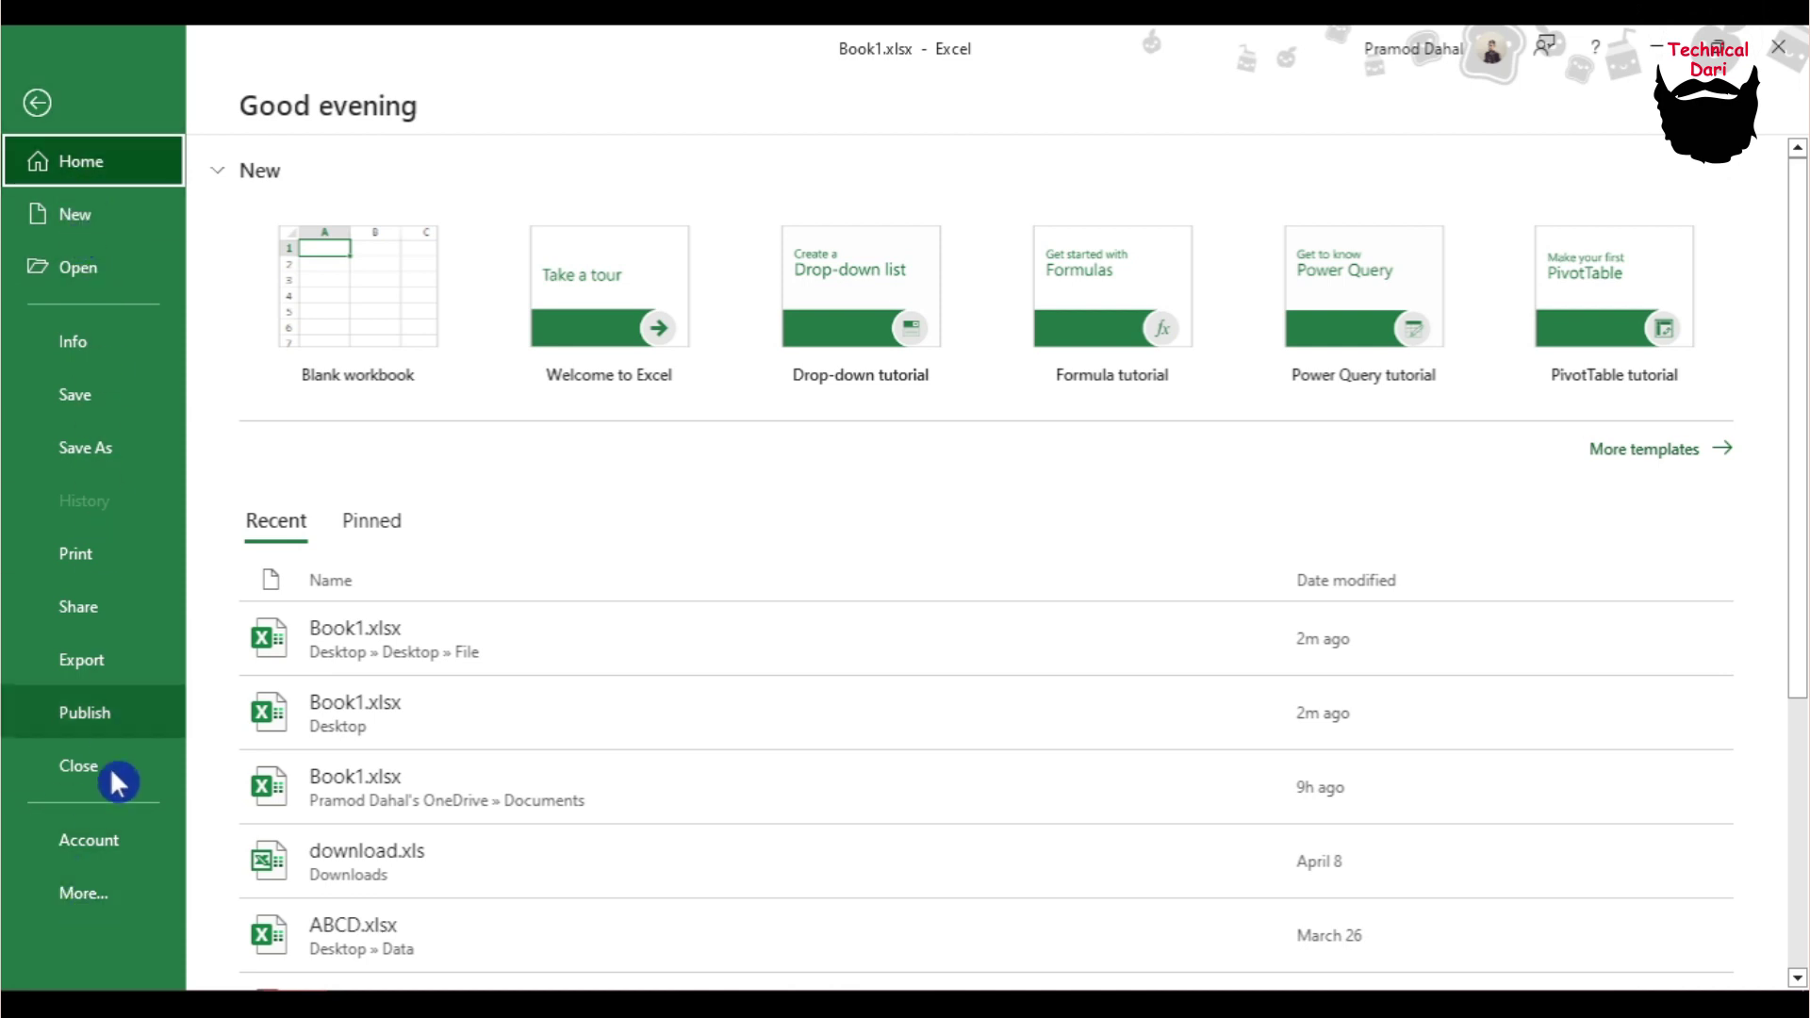
pyautogui.click(83, 896)
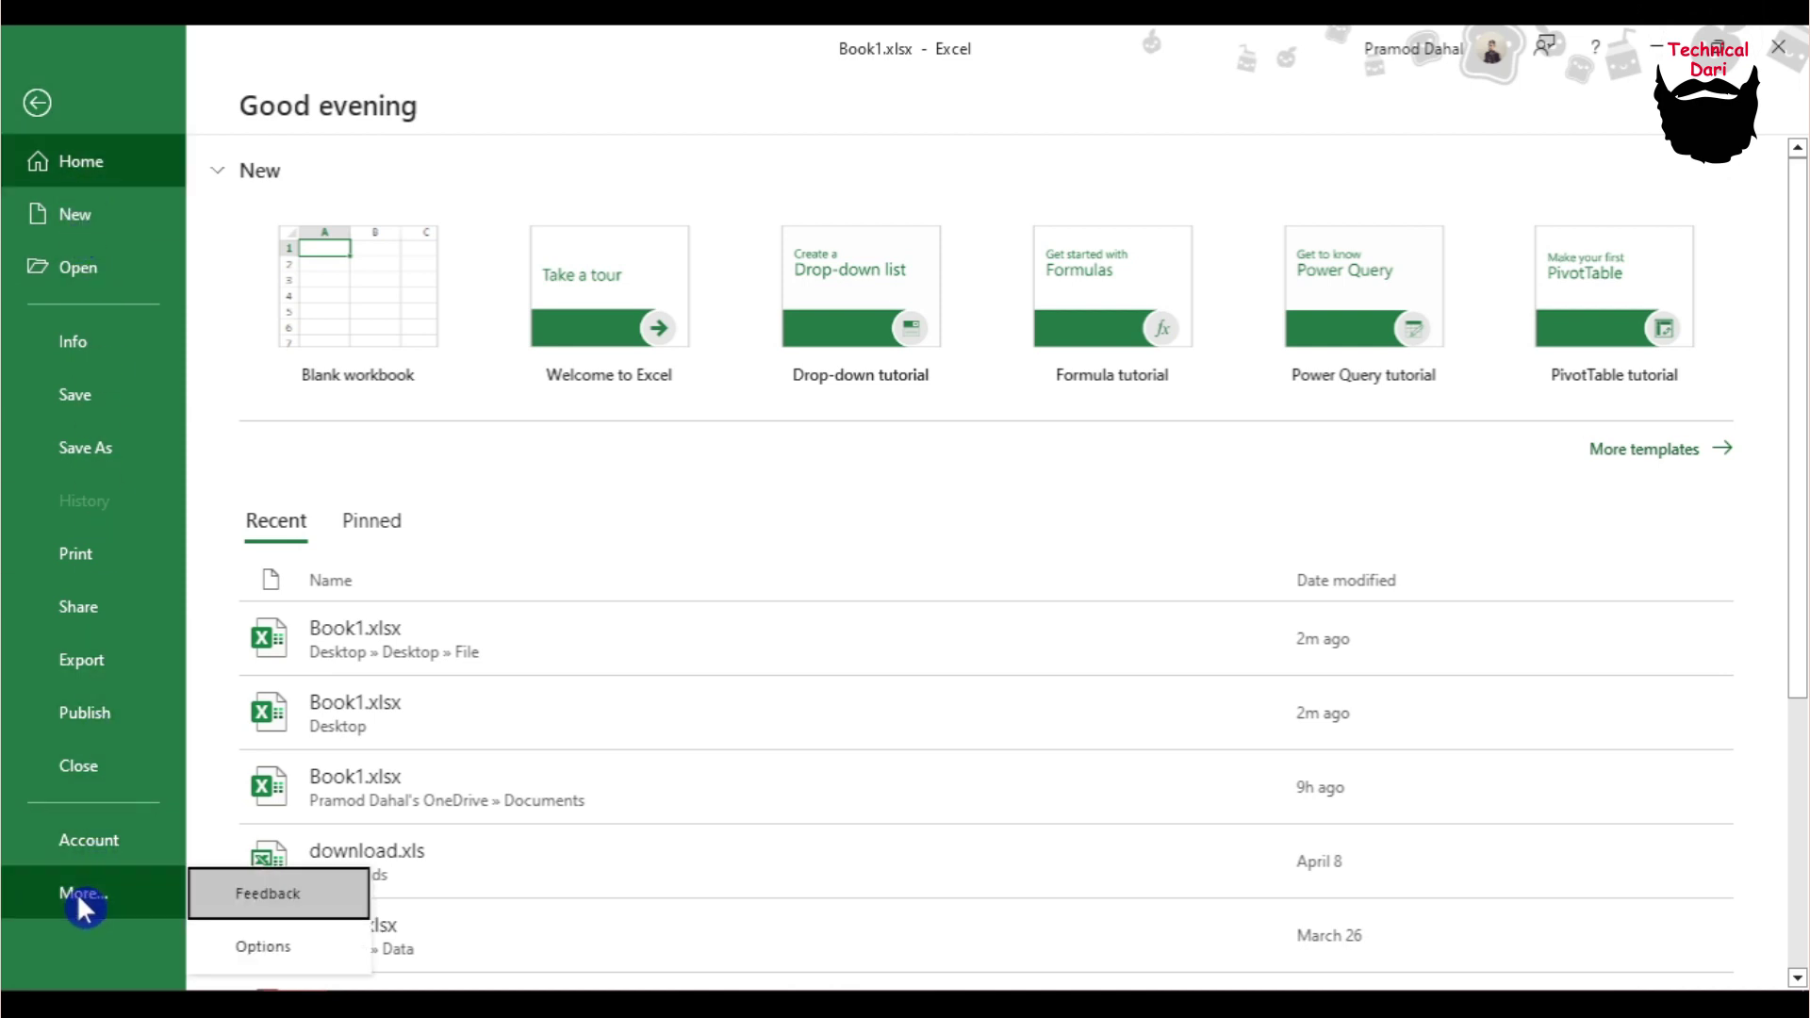
pyautogui.click(287, 951)
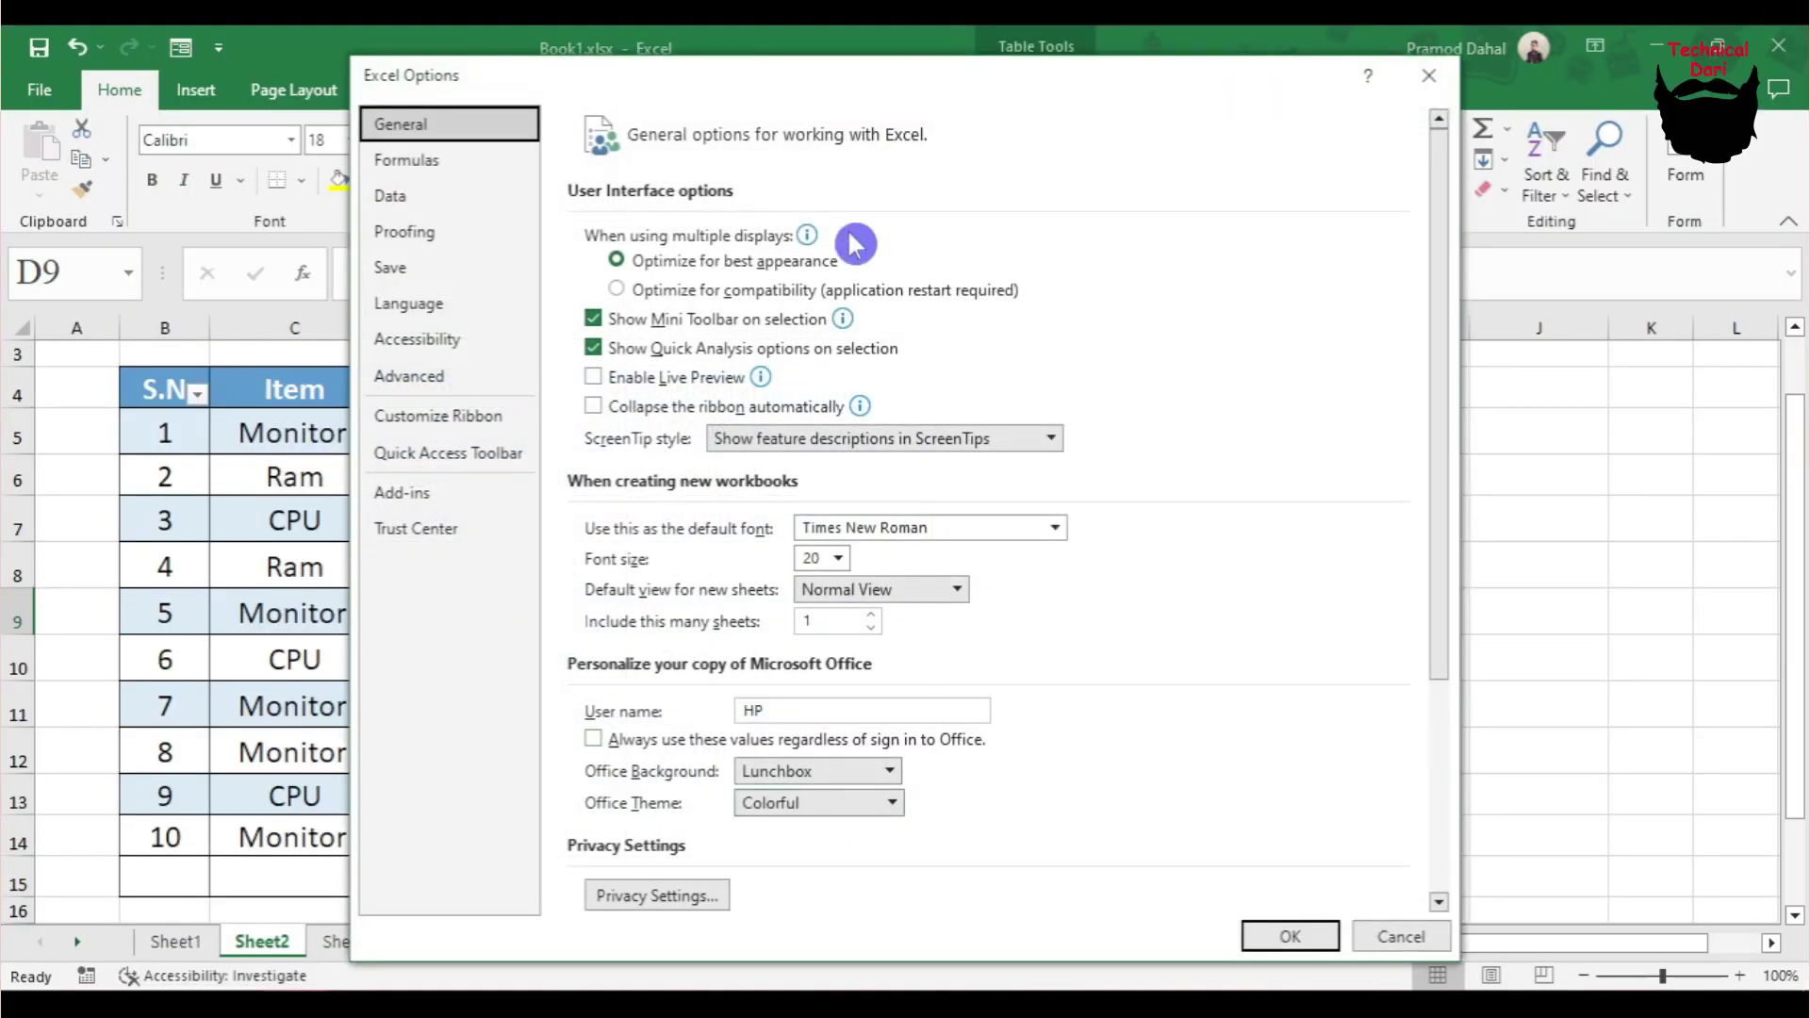
pyautogui.moveTo(891, 88); pyautogui.dragTo(883, 85)
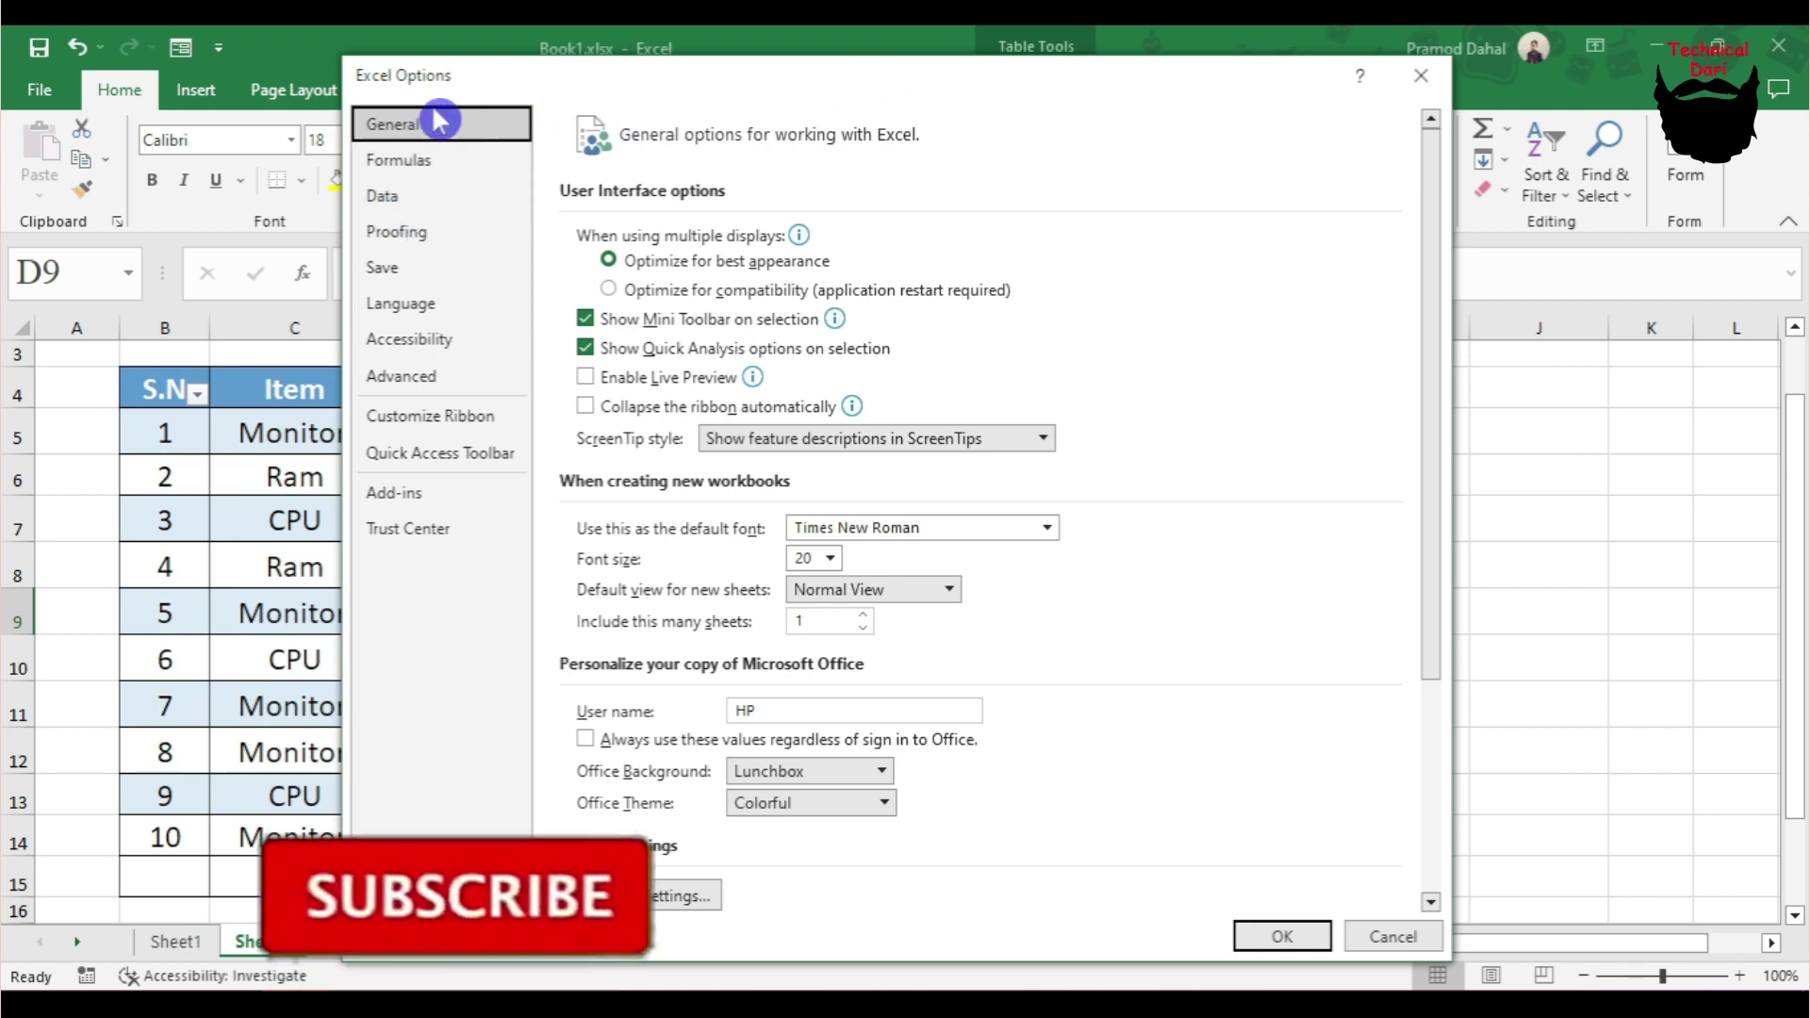
pyautogui.click(429, 274)
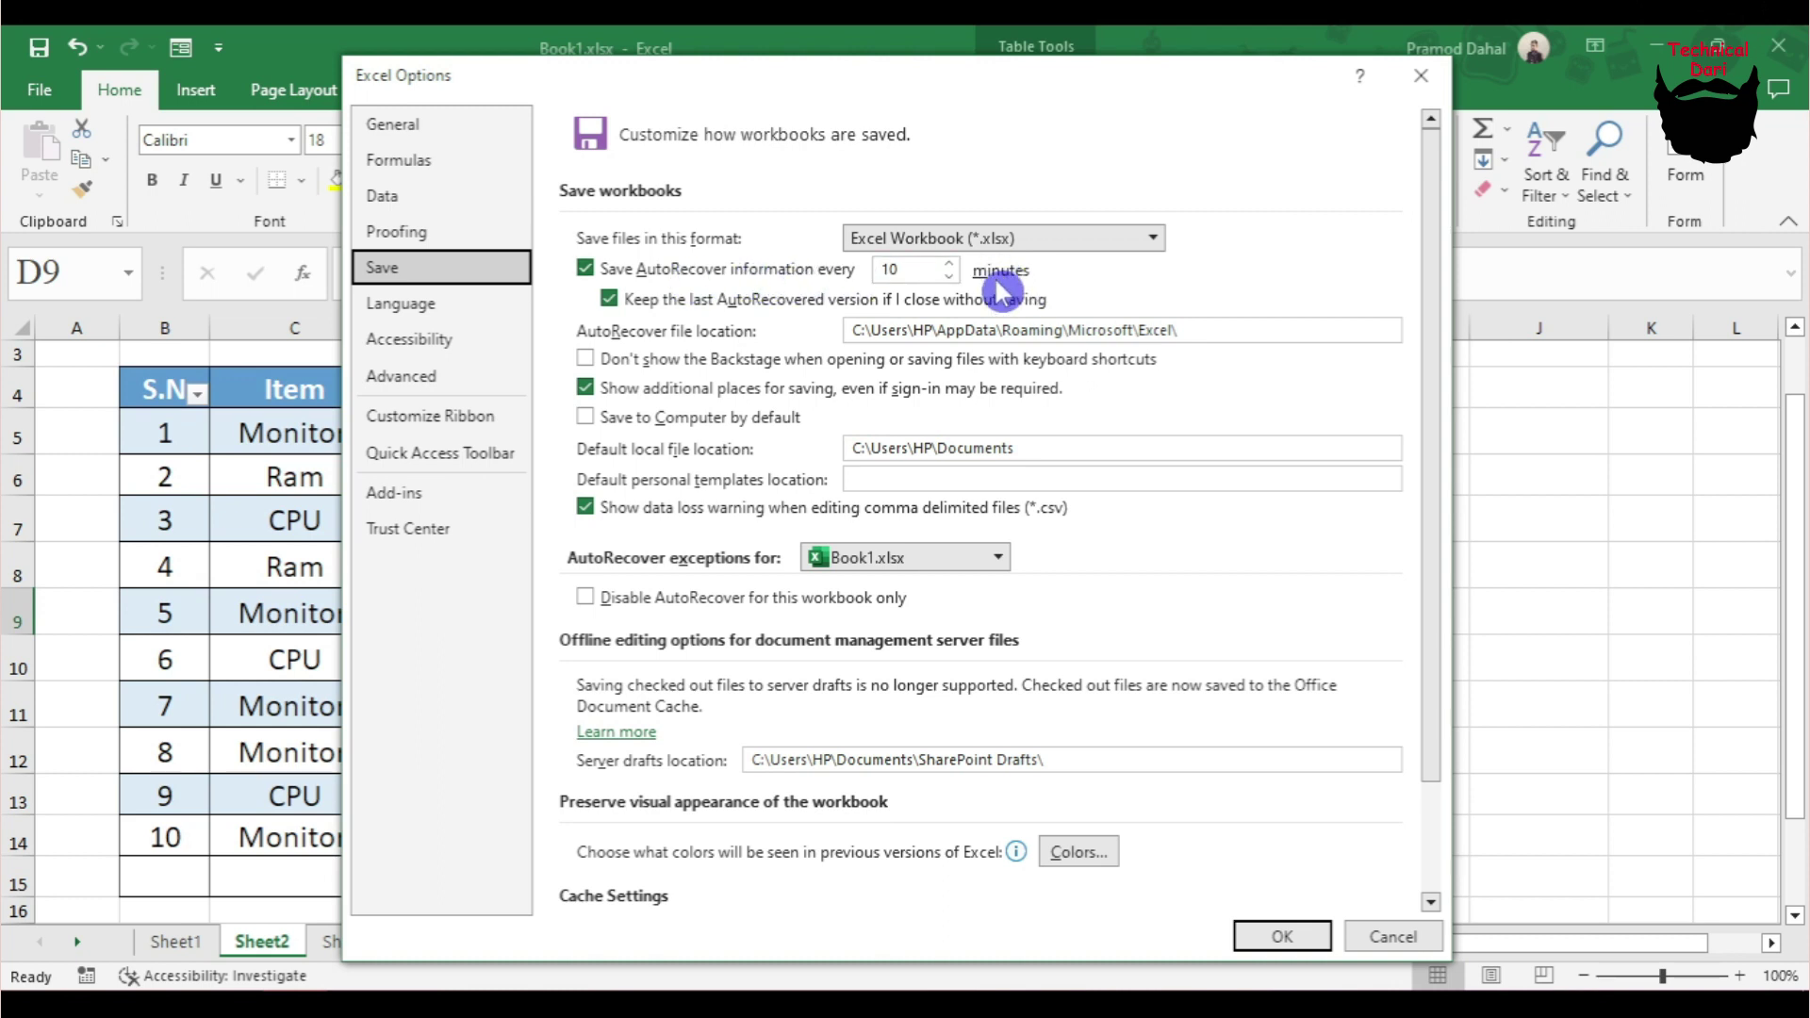
pyautogui.click(918, 269)
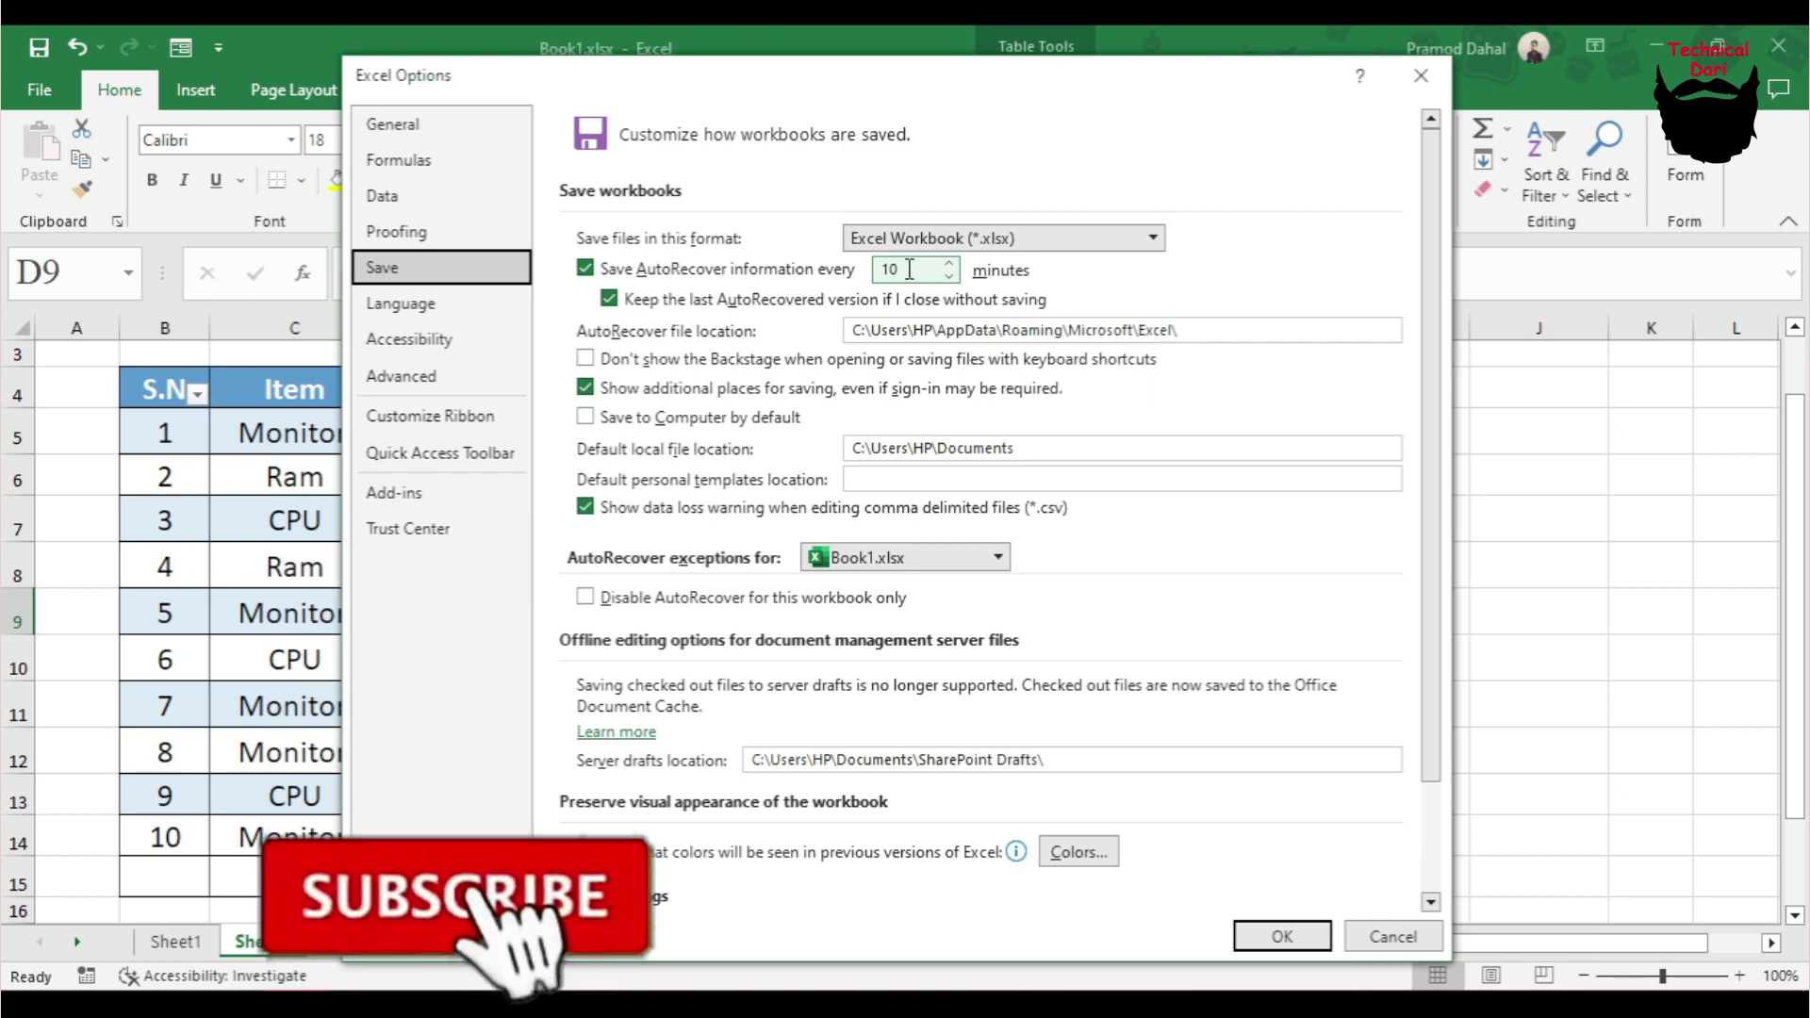
pyautogui.doubleClick(914, 269)
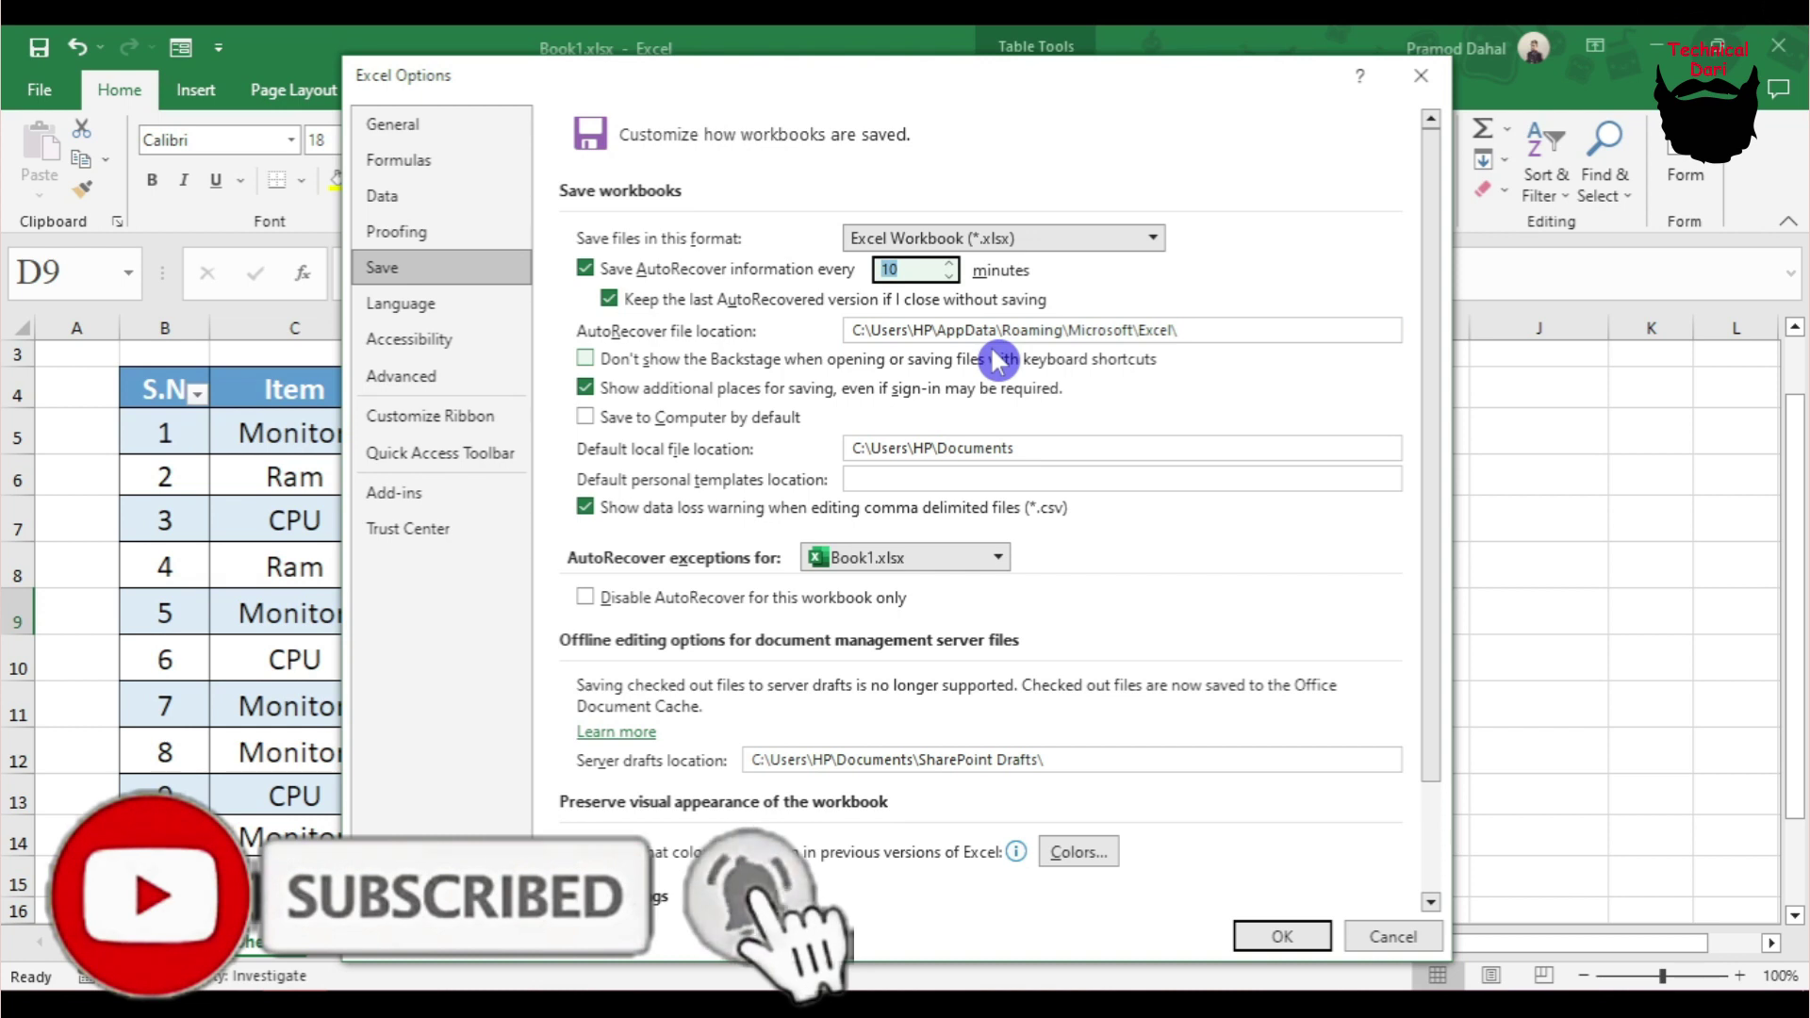
pyautogui.write('1')
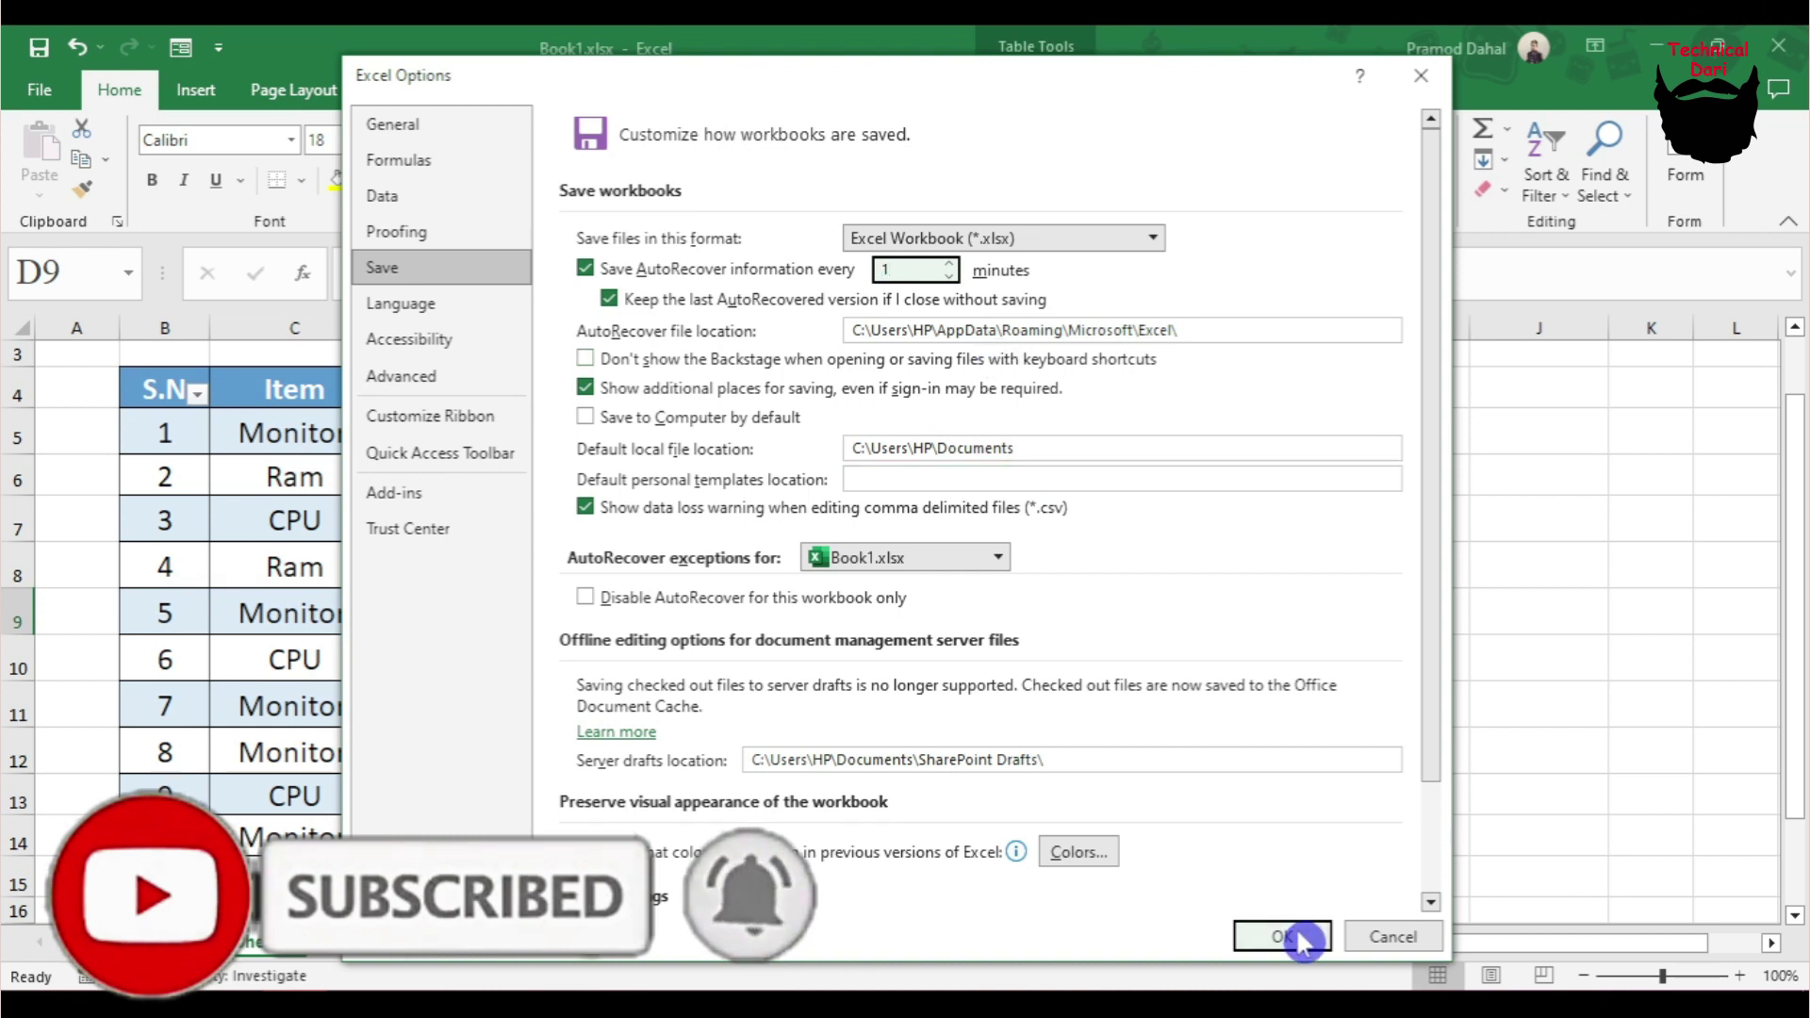
pyautogui.click(1297, 936)
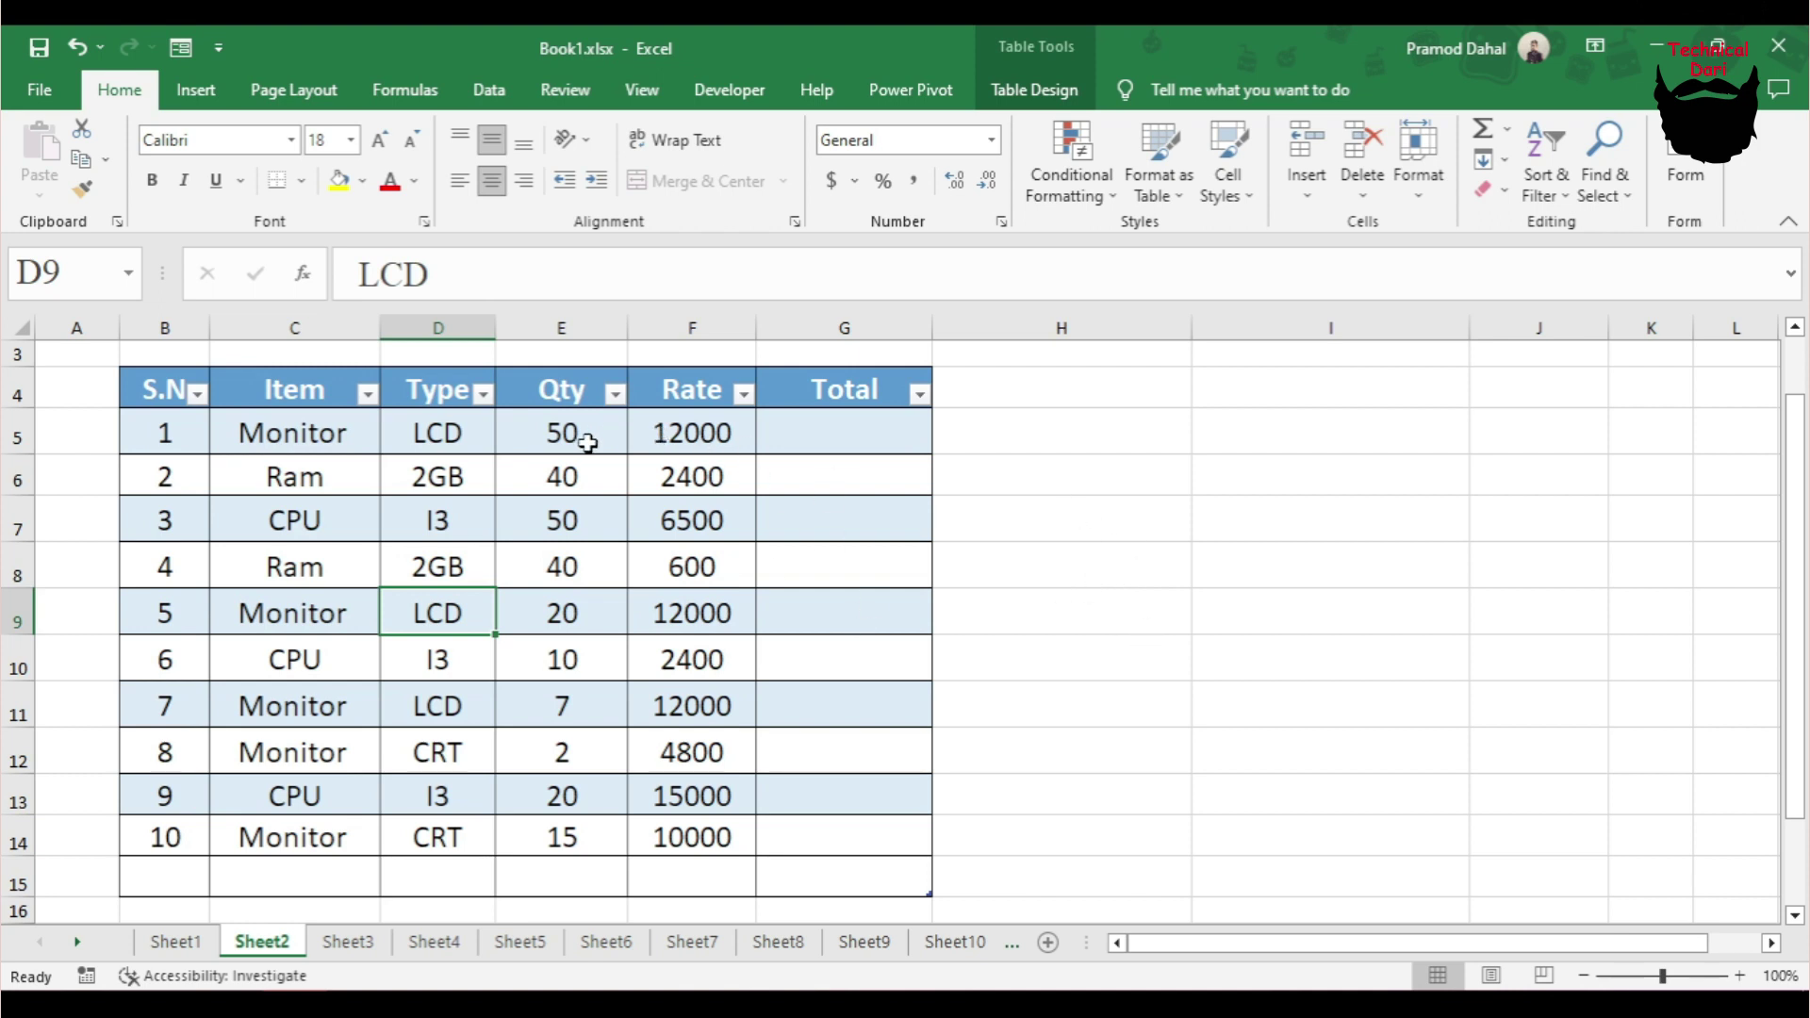
# Enter =E5*F5 in G5 so the table auto-fills the Total column
pyautogui.moveTo(154, 429)
pyautogui.mouseDown()
pyautogui.moveTo(686, 751)
pyautogui.moveTo(693, 839)
pyautogui.mouseUp()
pyautogui.click(585, 645)
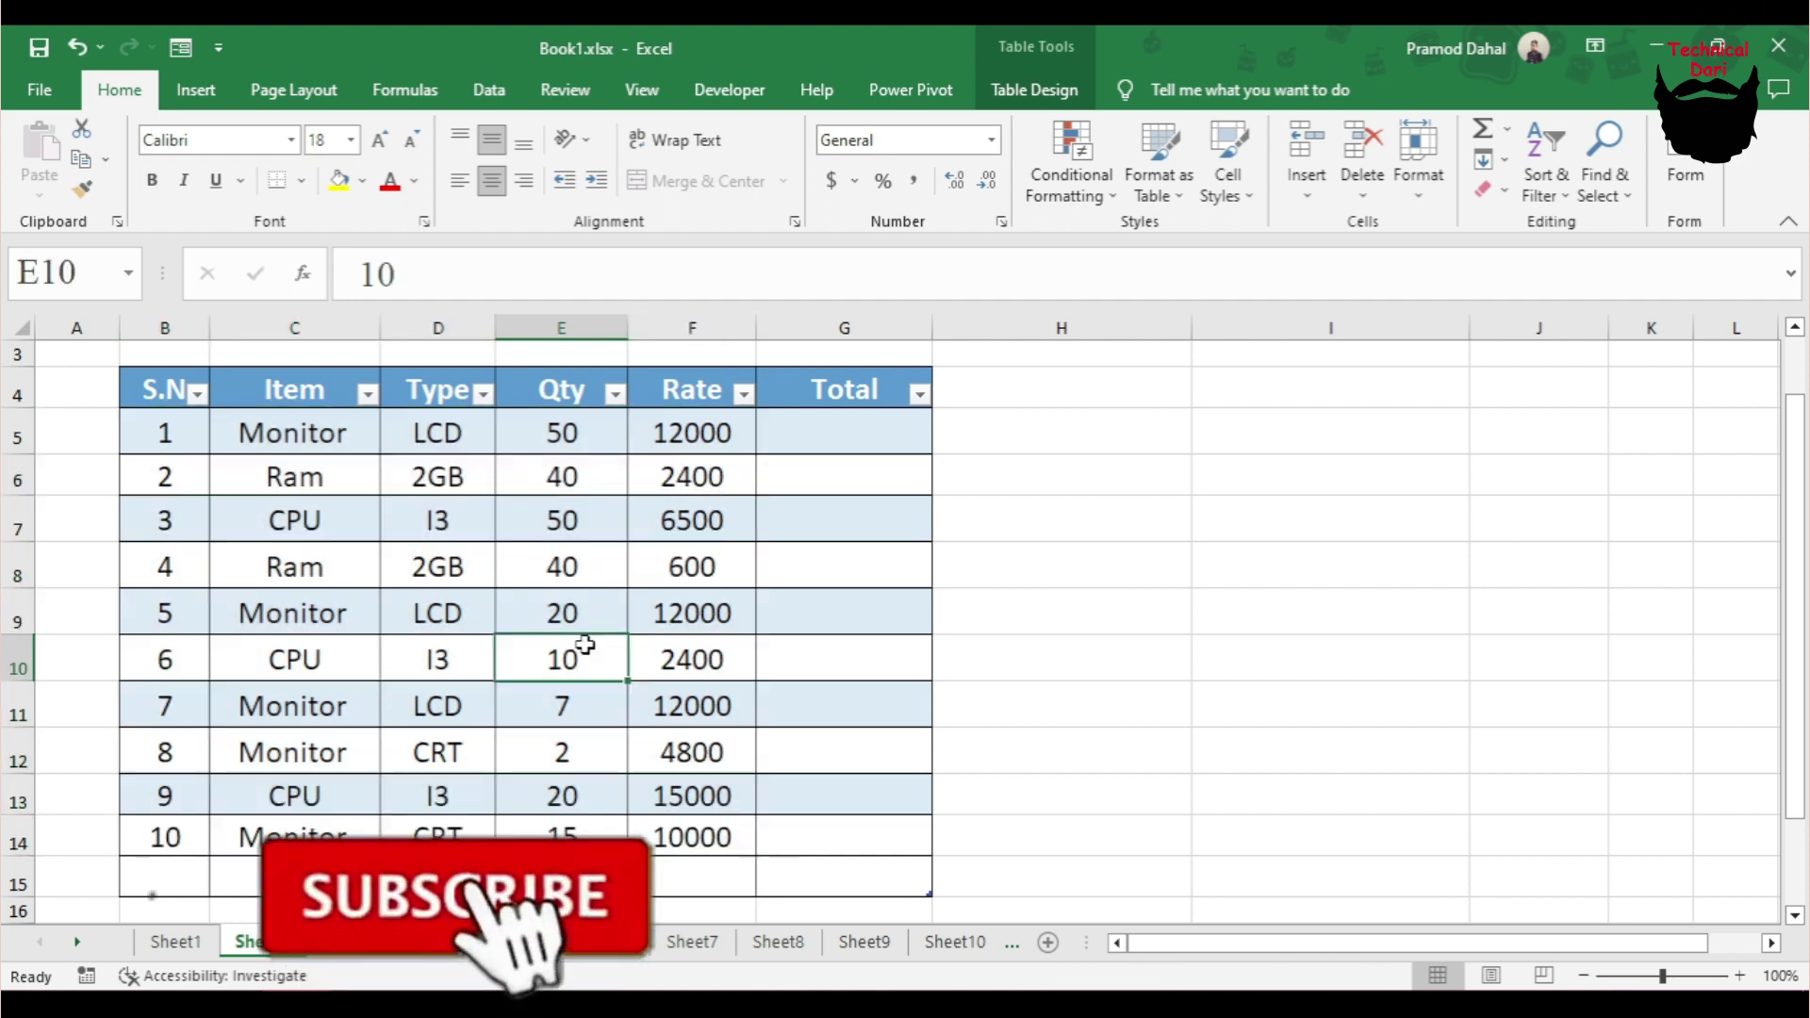
pyautogui.click(839, 434)
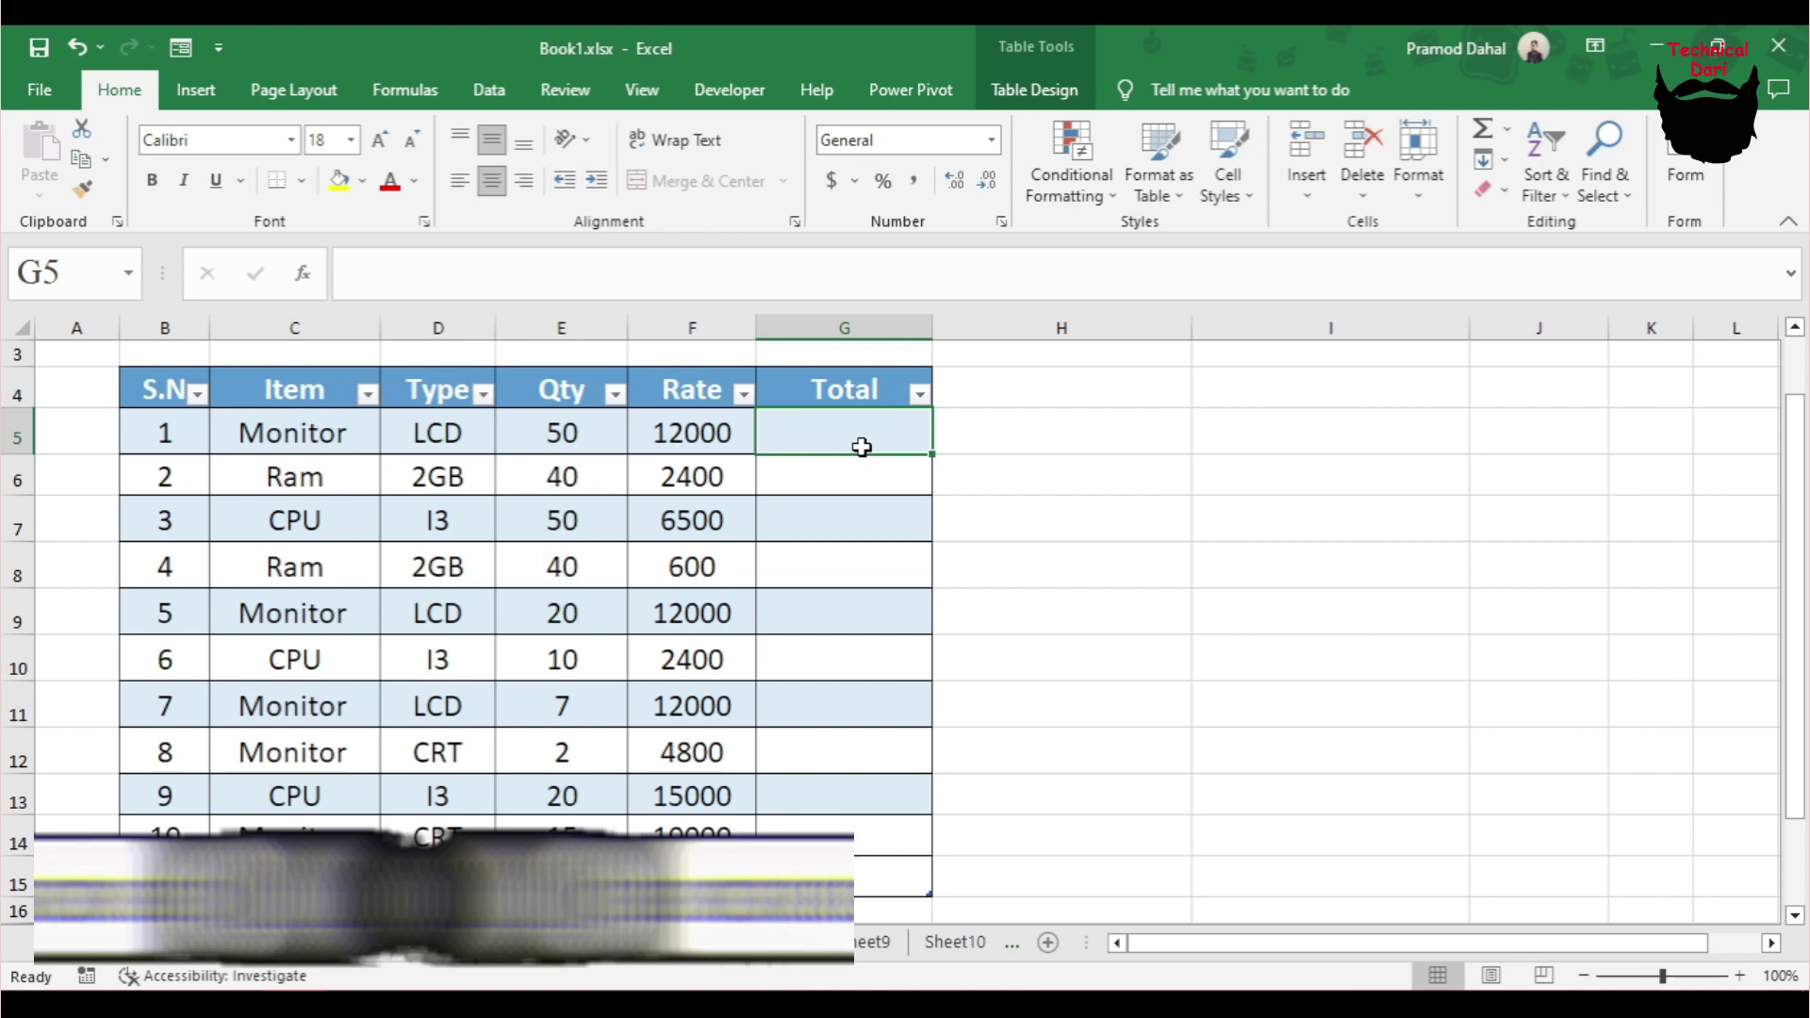
pyautogui.write('=')
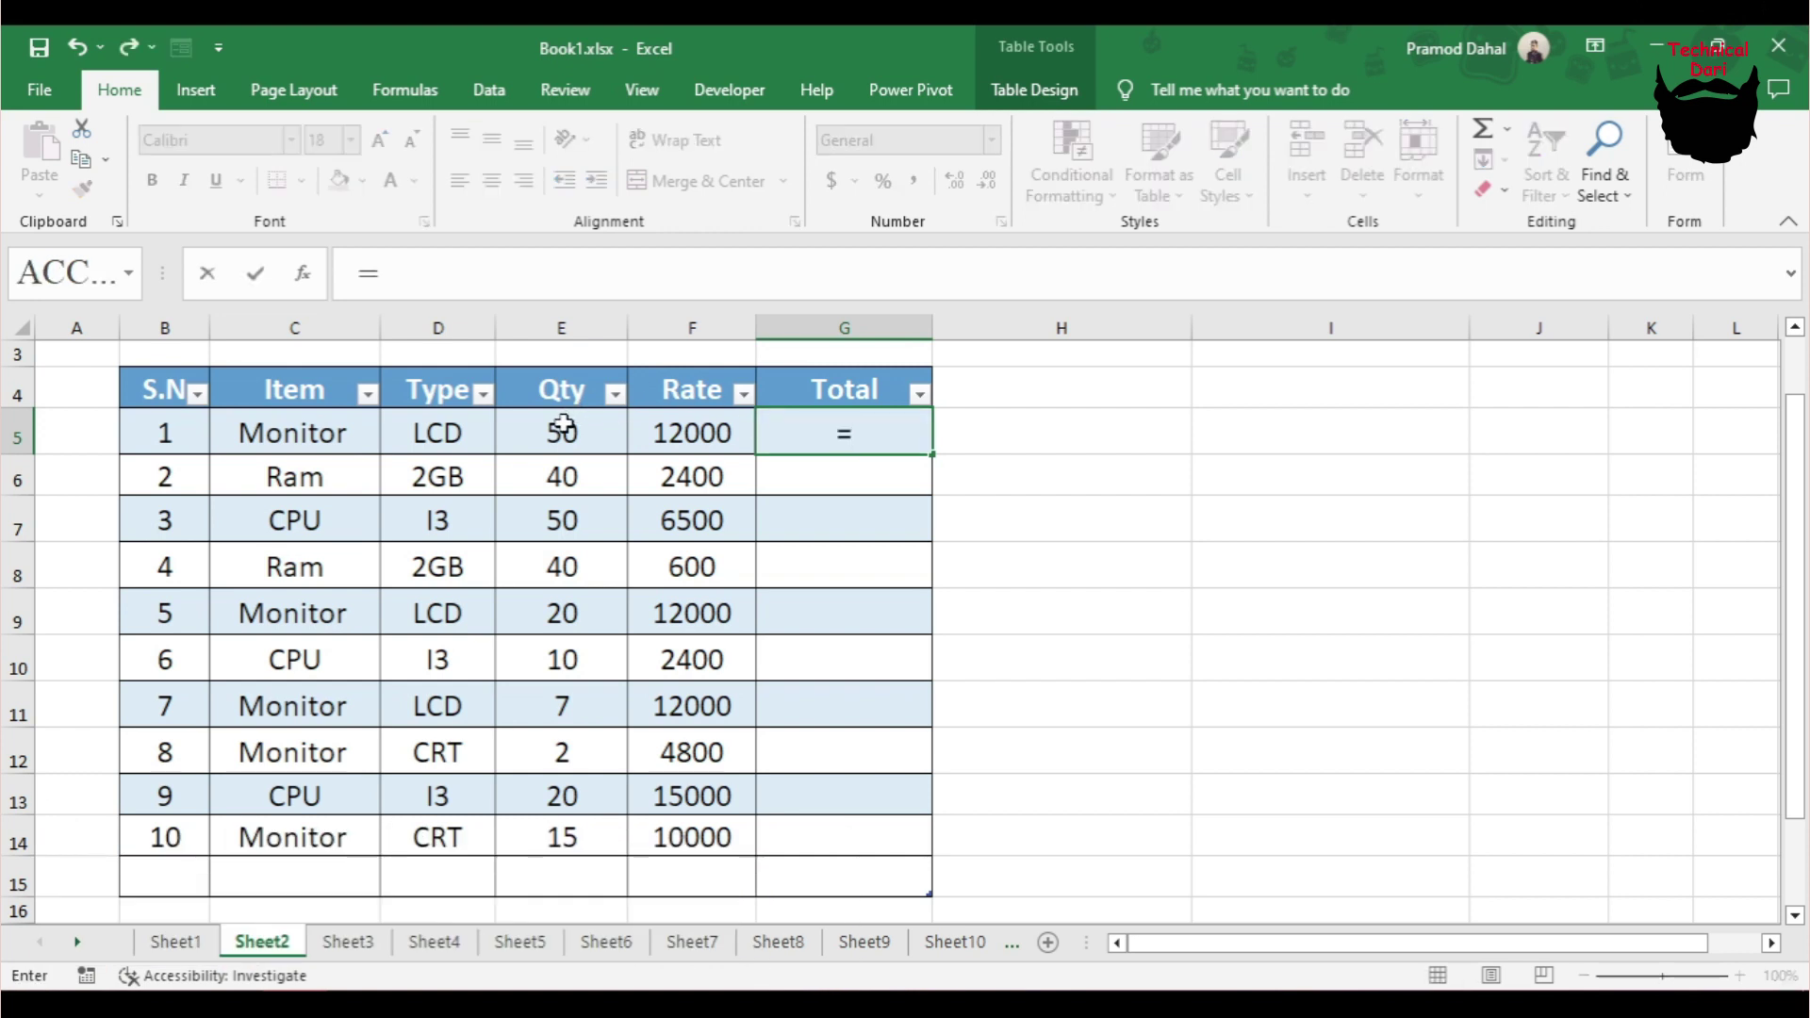
pyautogui.click(563, 427)
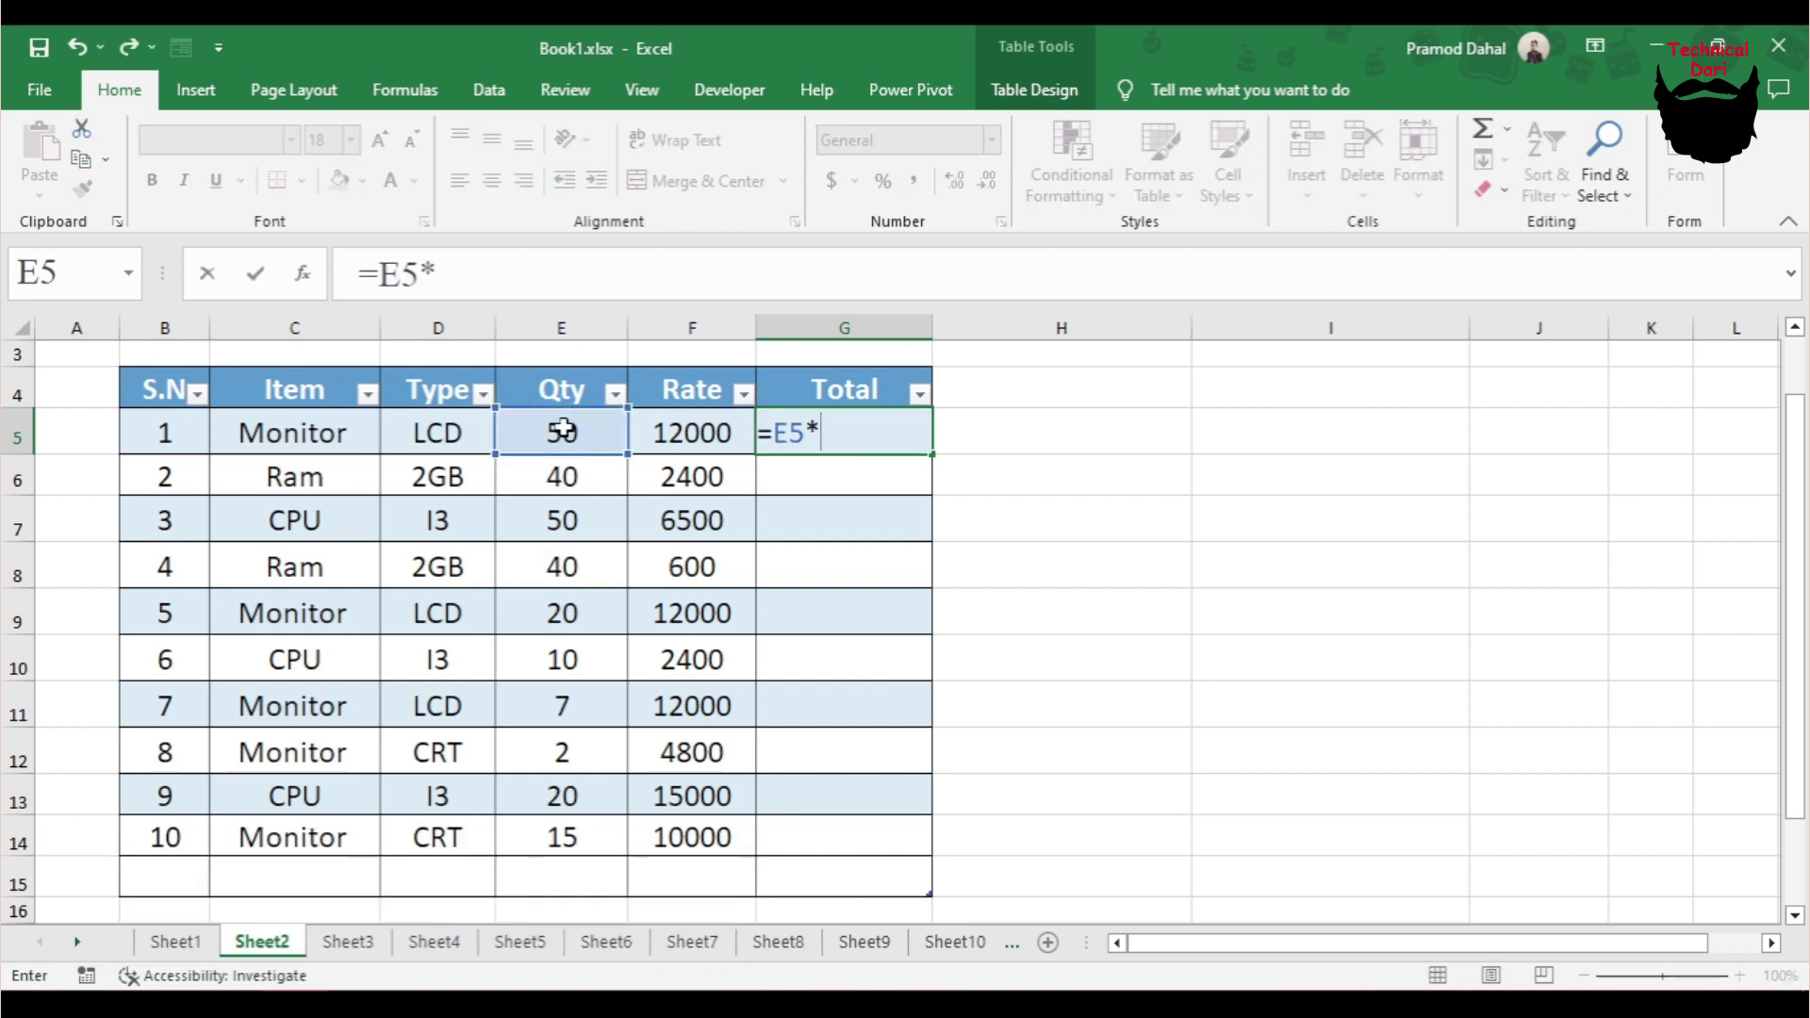
pyautogui.click(697, 436)
pyautogui.press('Return')
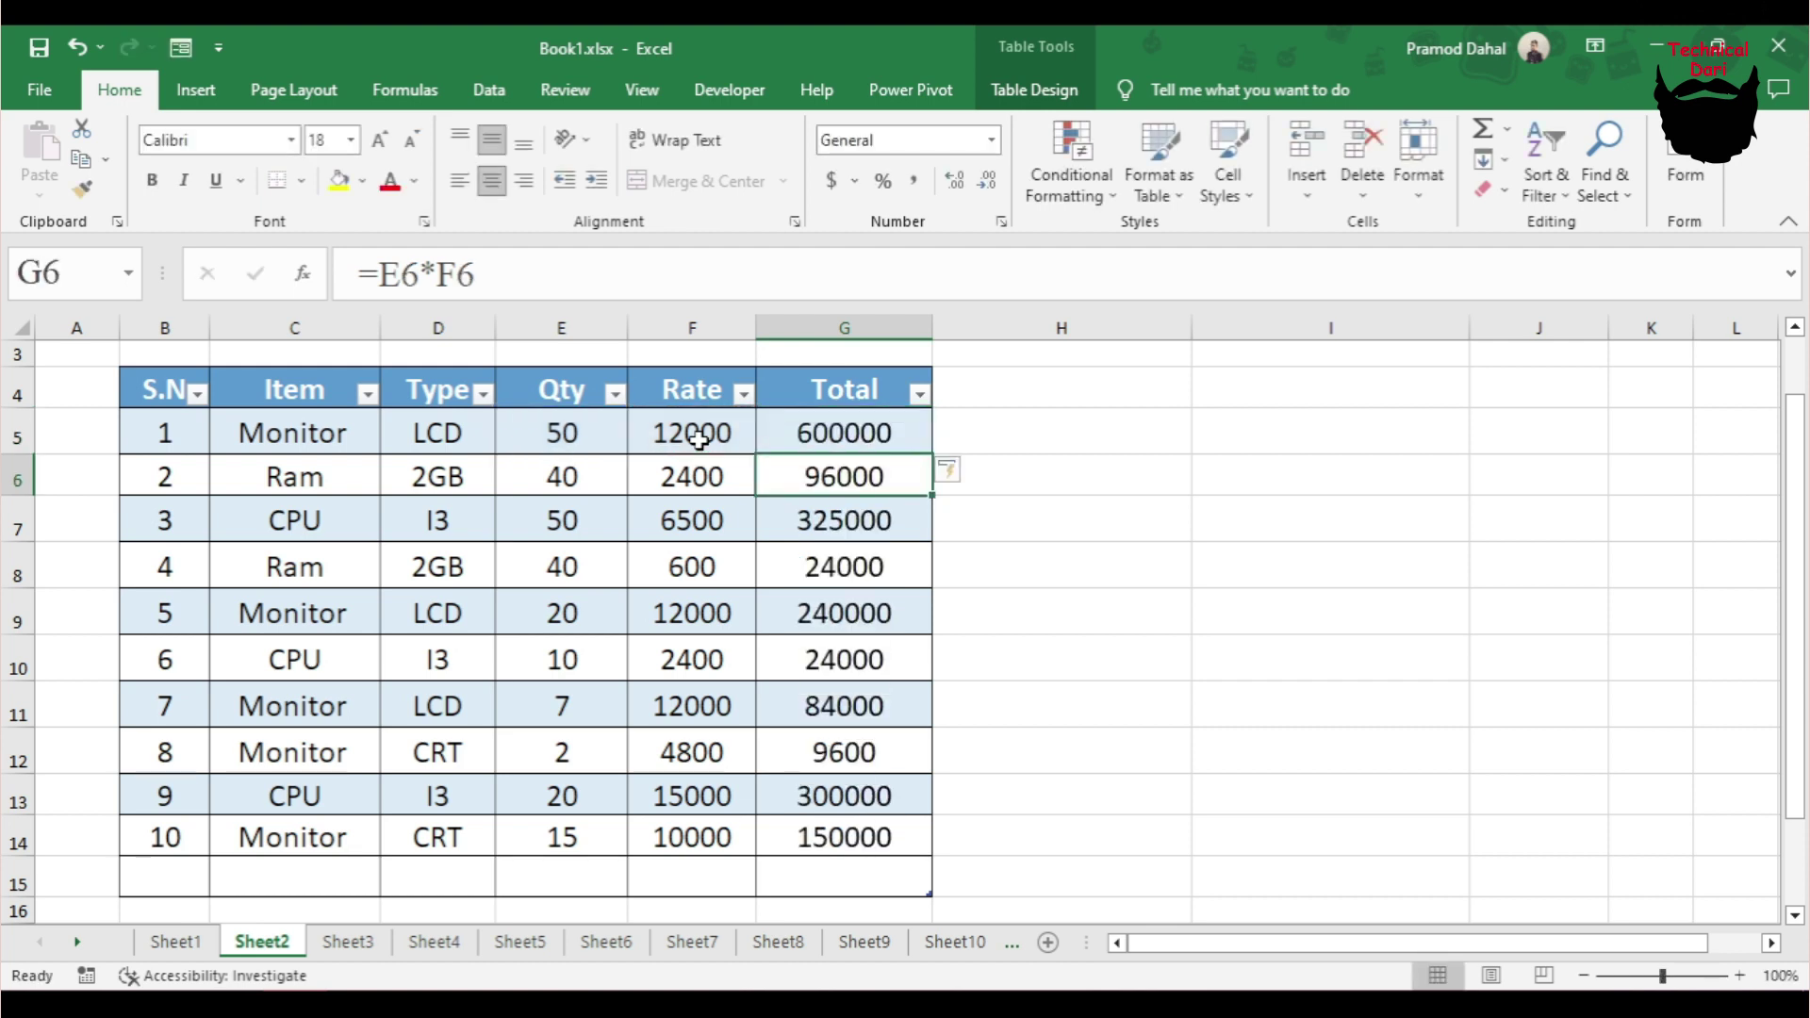
# Select the Total values to check the formula and their sum
pyautogui.moveTo(886, 433); pyautogui.dragTo(877, 839)
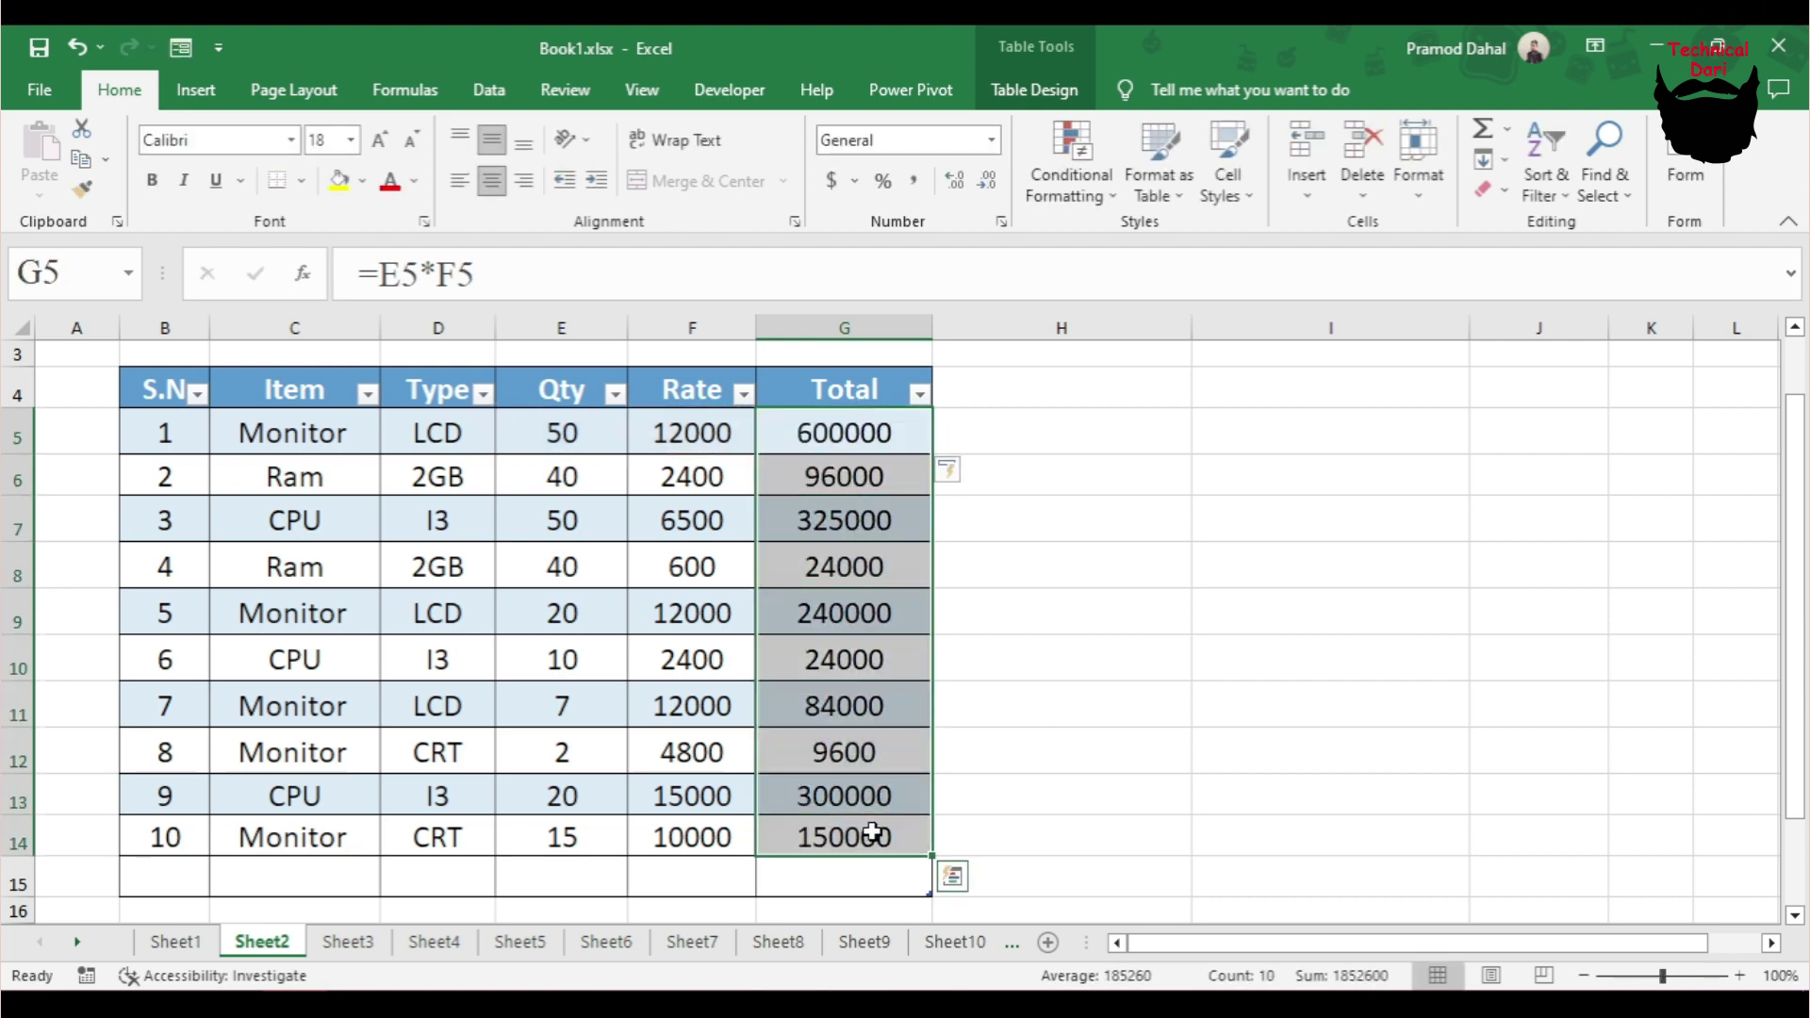
pyautogui.click(822, 619)
pyautogui.click(1146, 528)
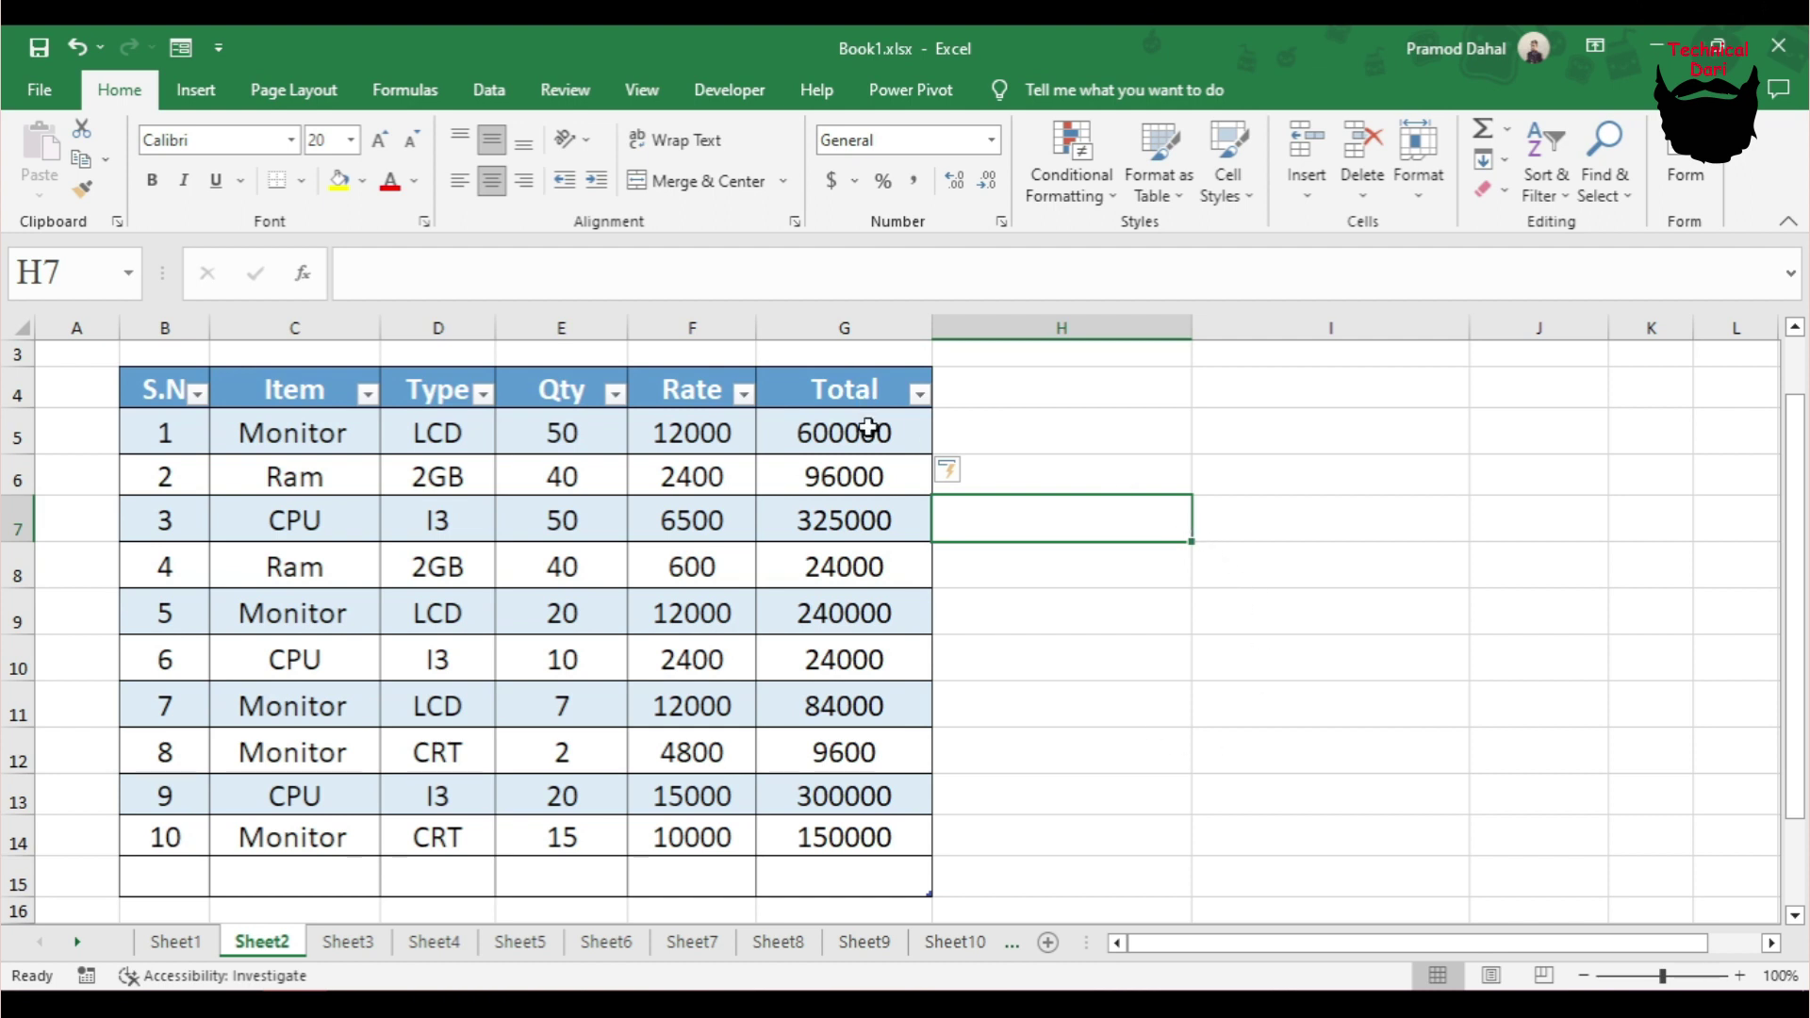
pyautogui.moveTo(867, 429); pyautogui.dragTo(863, 837)
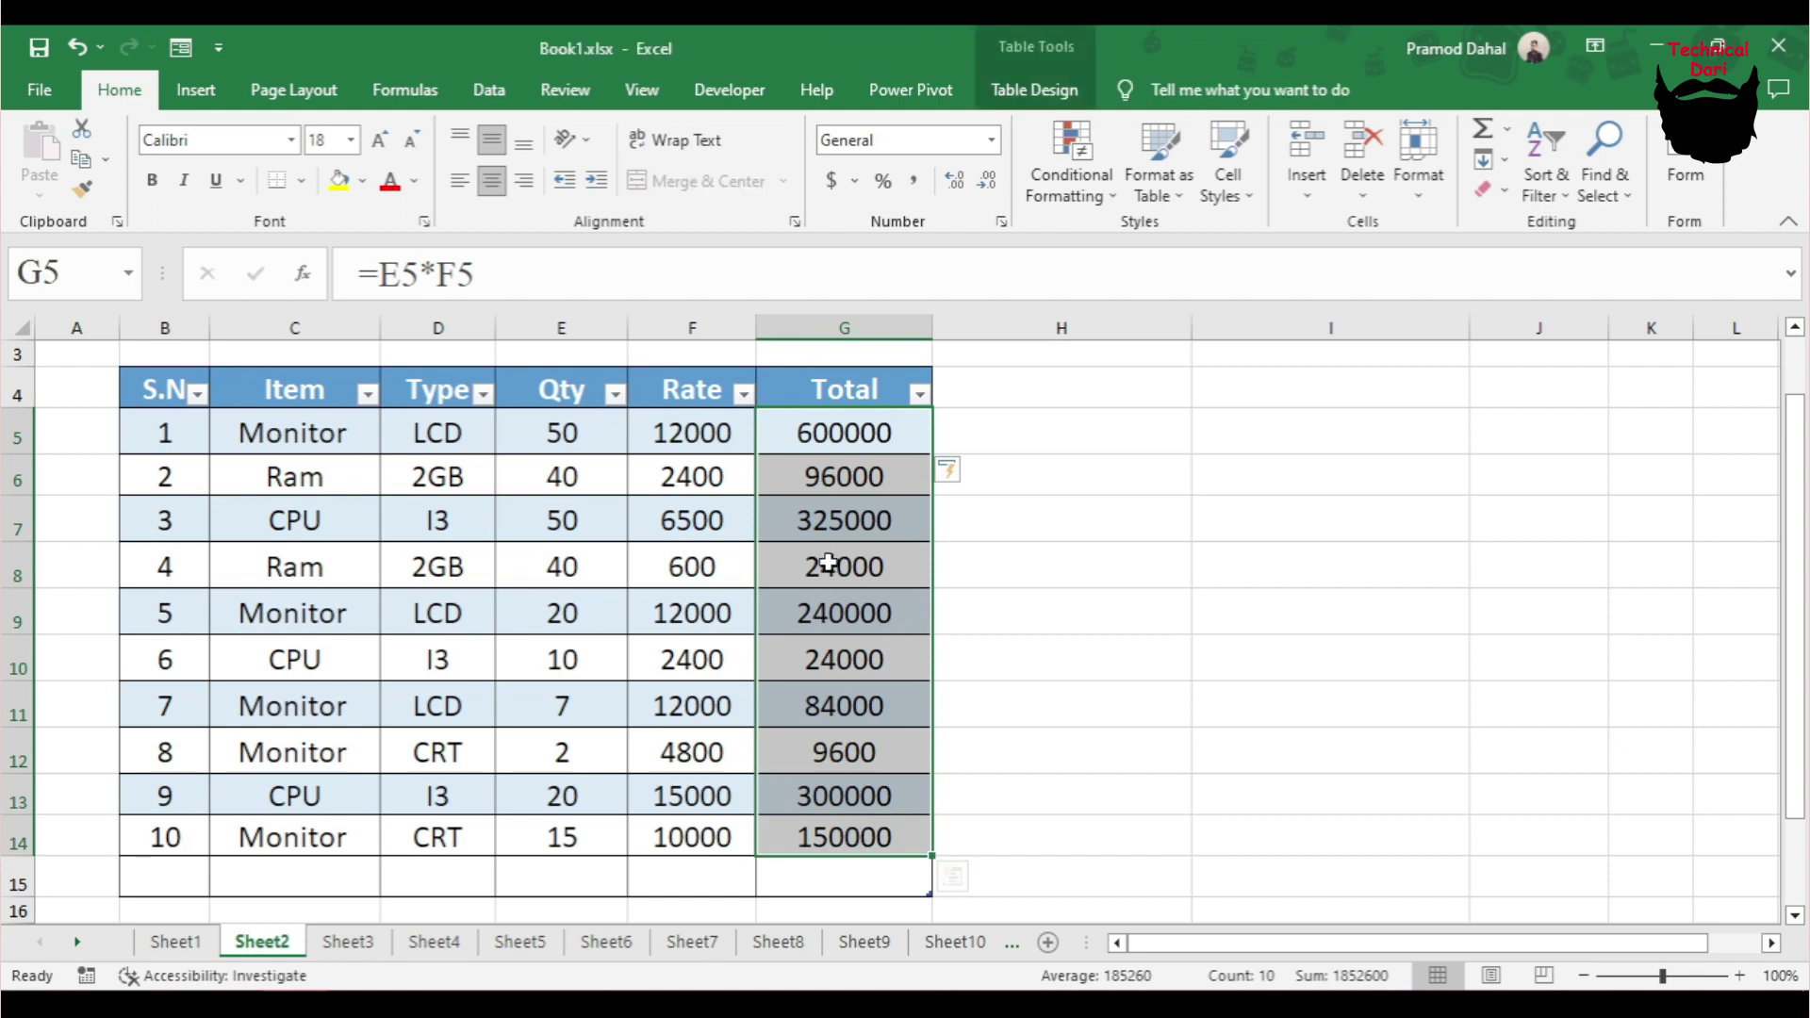
pyautogui.click(1235, 590)
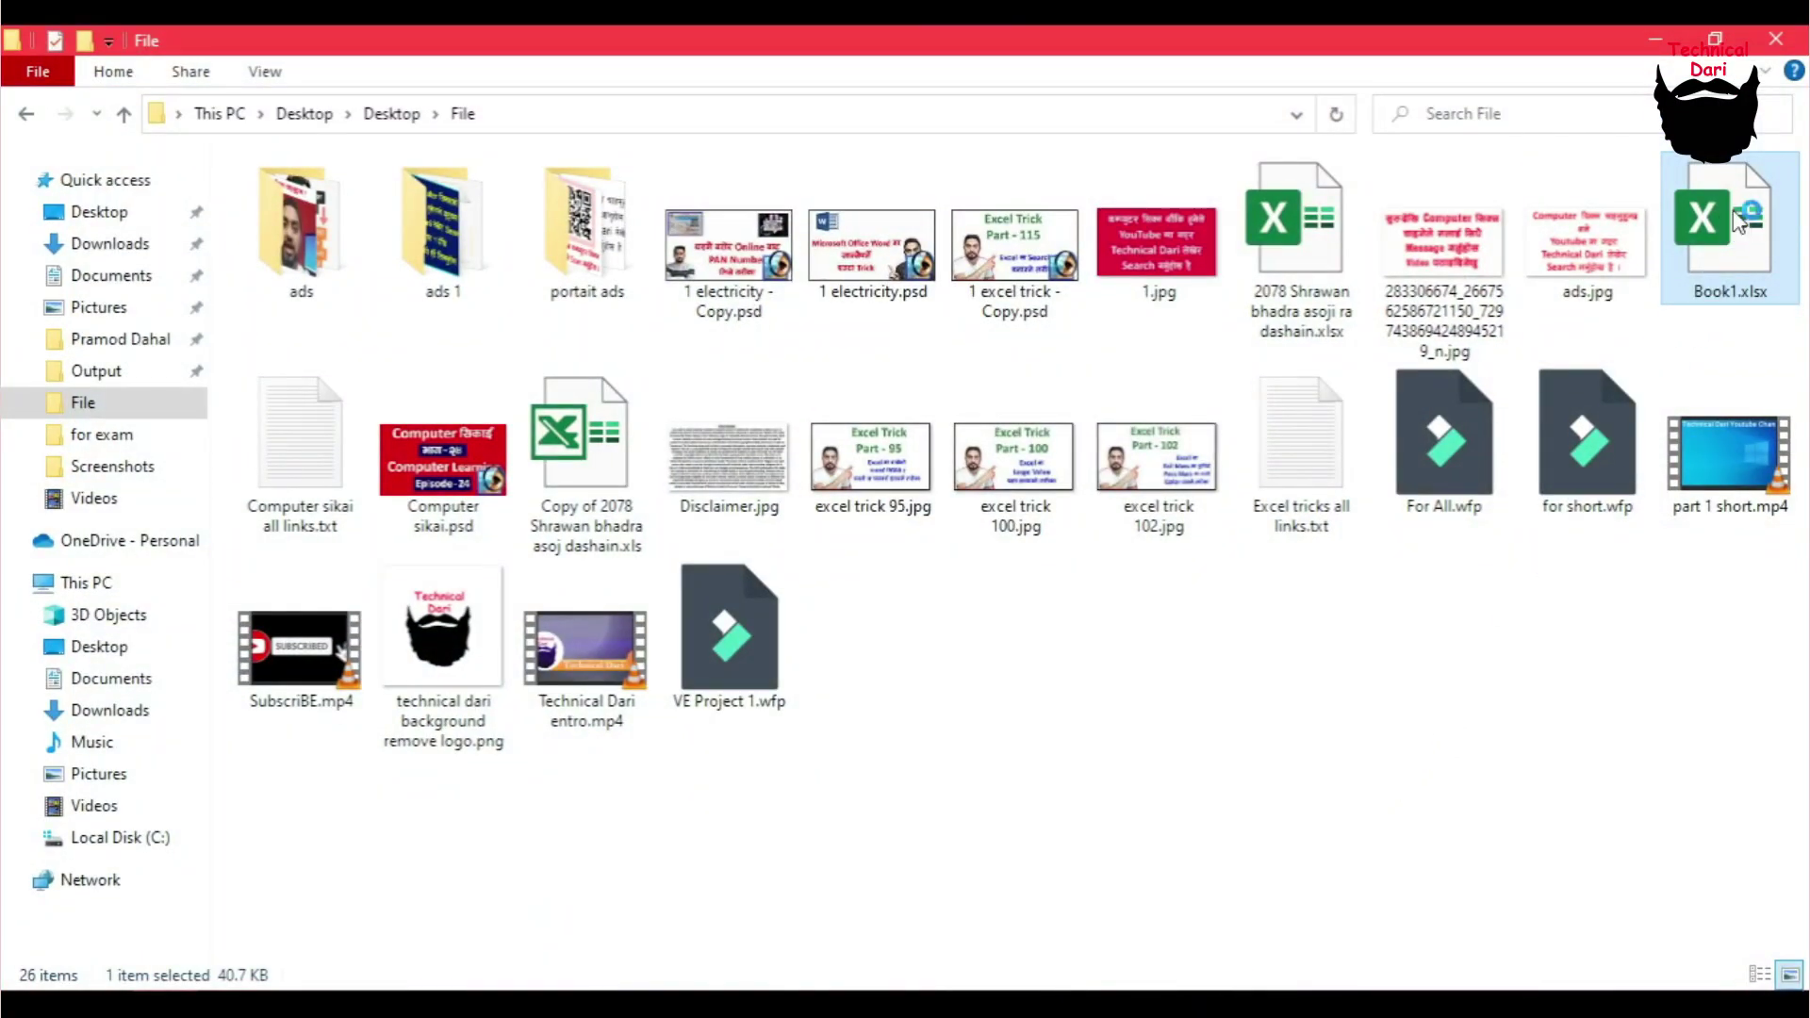
# Reopen Book1.xlsx from the File folder in File Explorer
pyautogui.doubleClick(1737, 226)
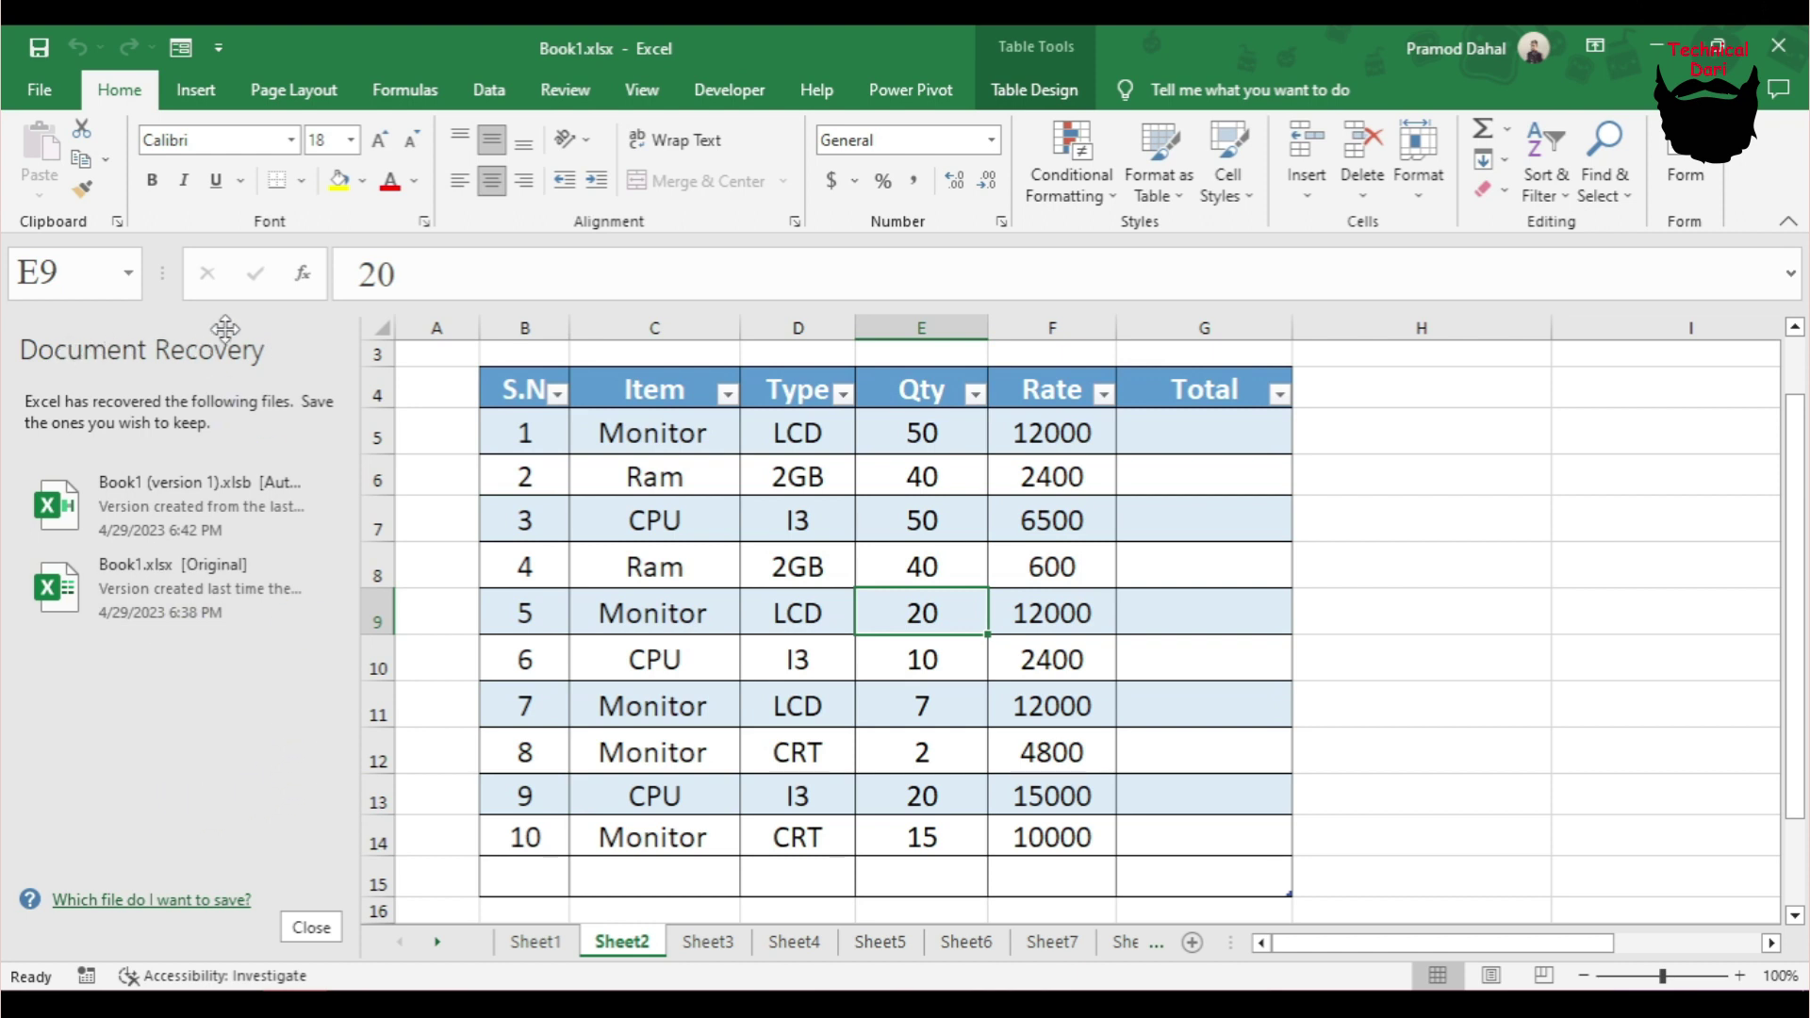
# Select the Total column to show its cells are empty in the reopened Book1
pyautogui.moveTo(1223, 434); pyautogui.dragTo(1196, 837)
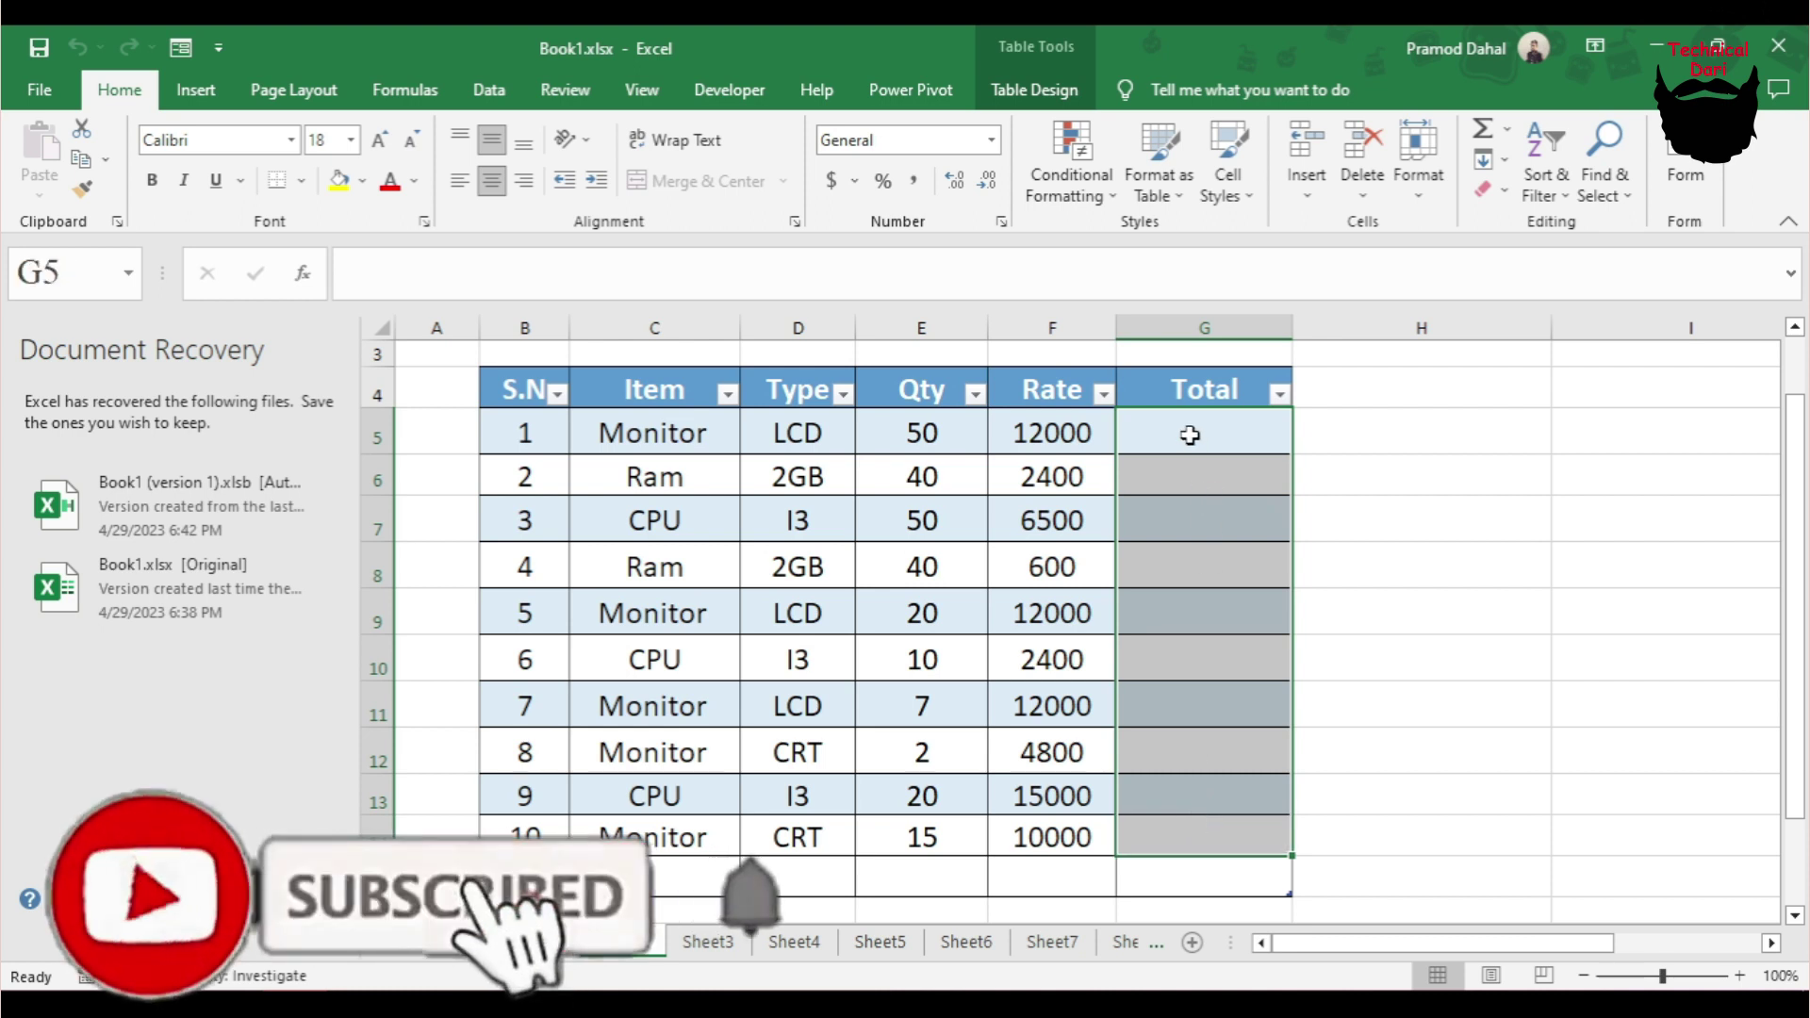
pyautogui.moveTo(1188, 434); pyautogui.dragTo(1191, 820)
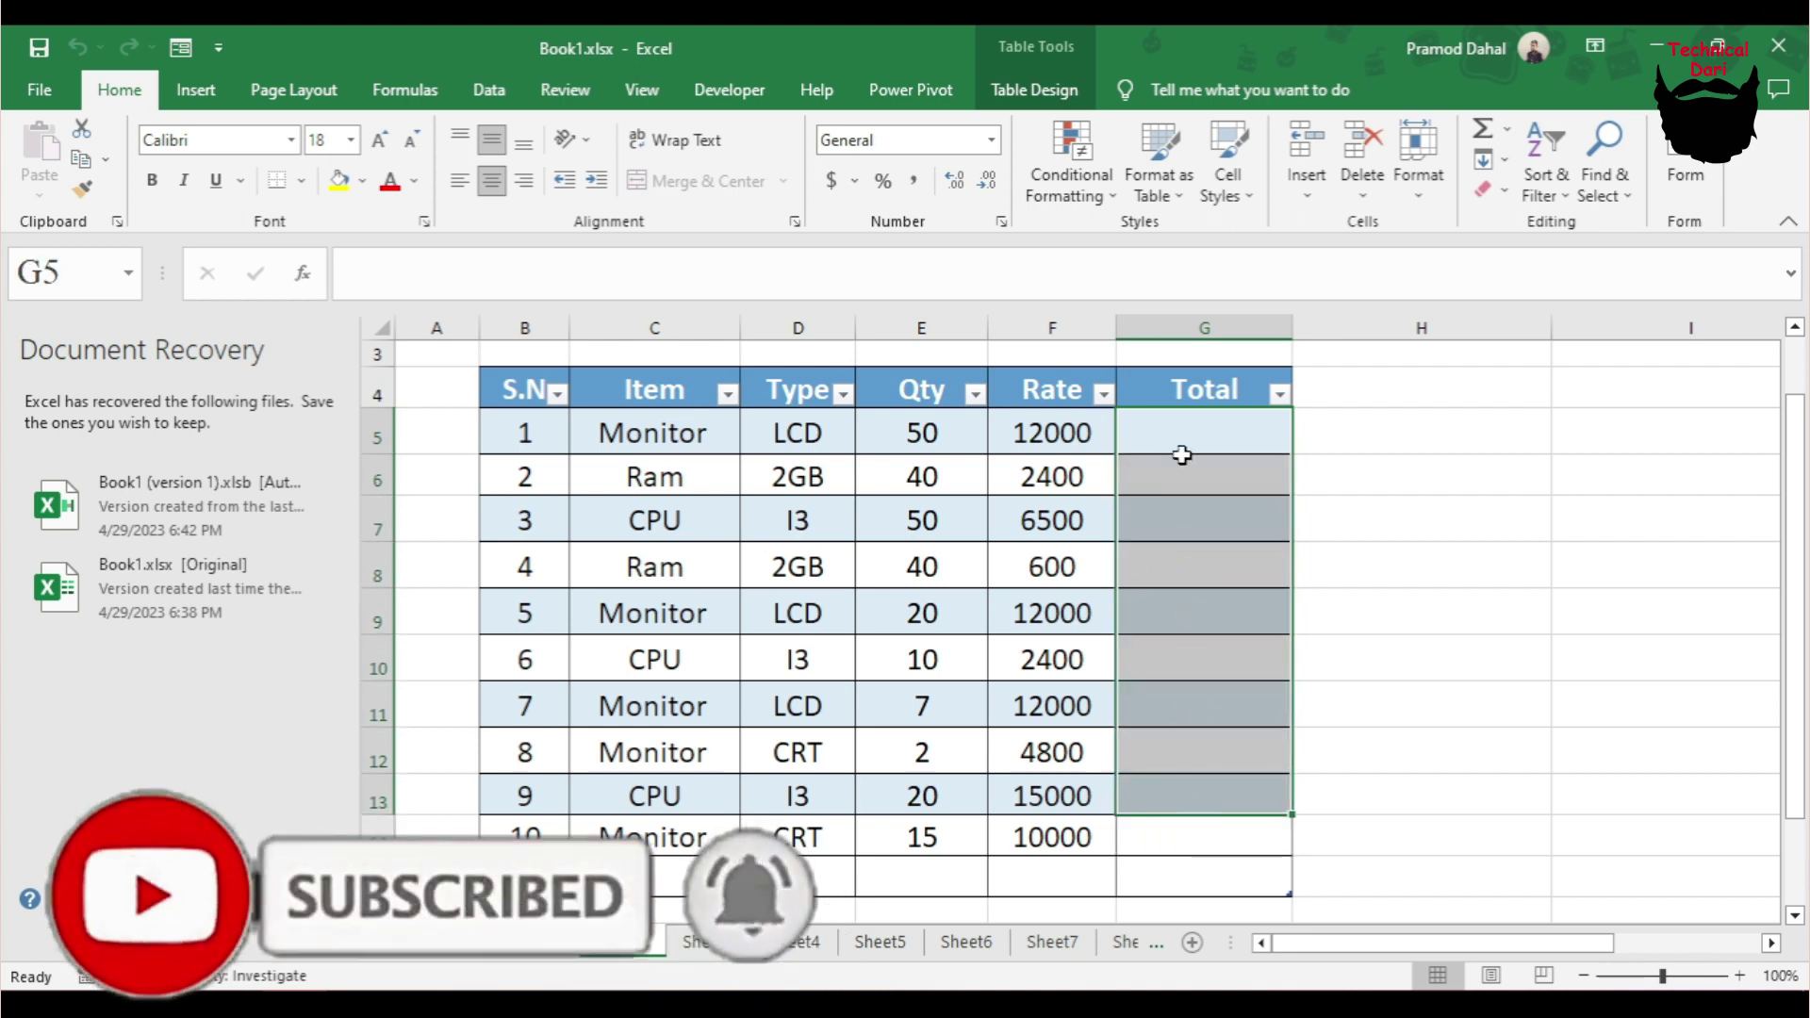
pyautogui.moveTo(1180, 456); pyautogui.dragTo(1188, 800)
pyautogui.moveTo(1213, 422); pyautogui.dragTo(1203, 753)
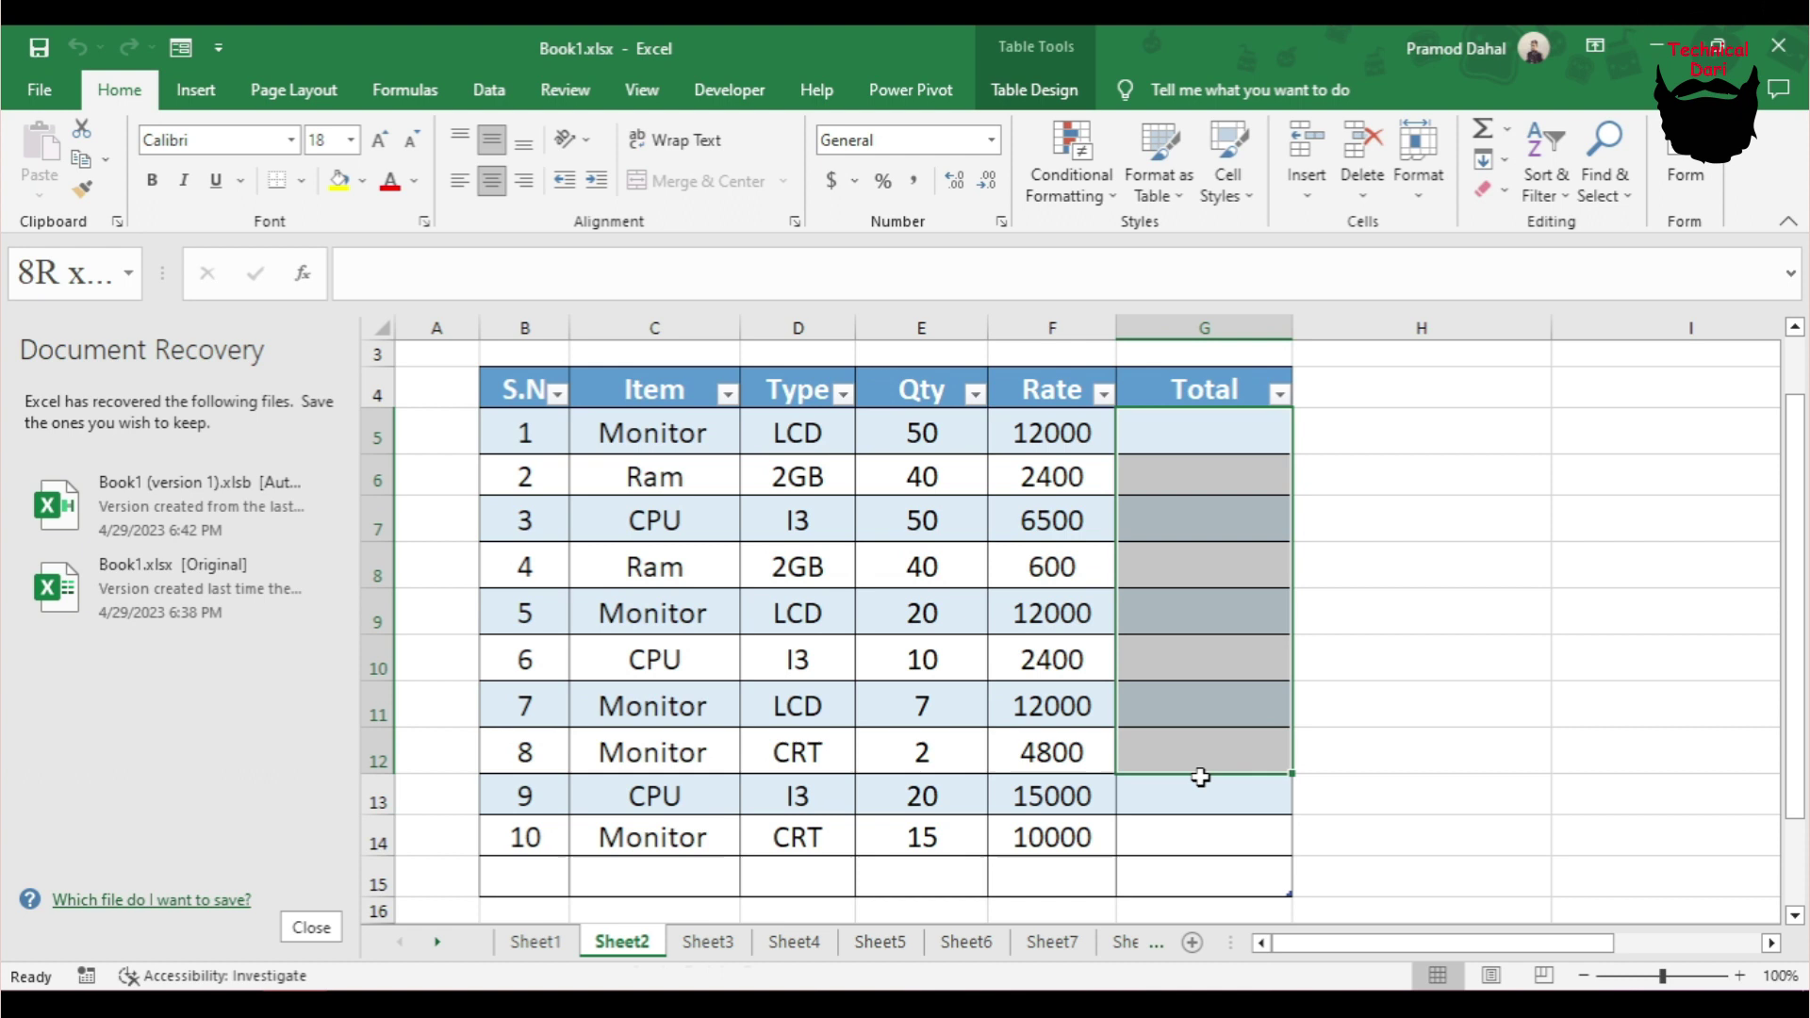
pyautogui.click(1204, 485)
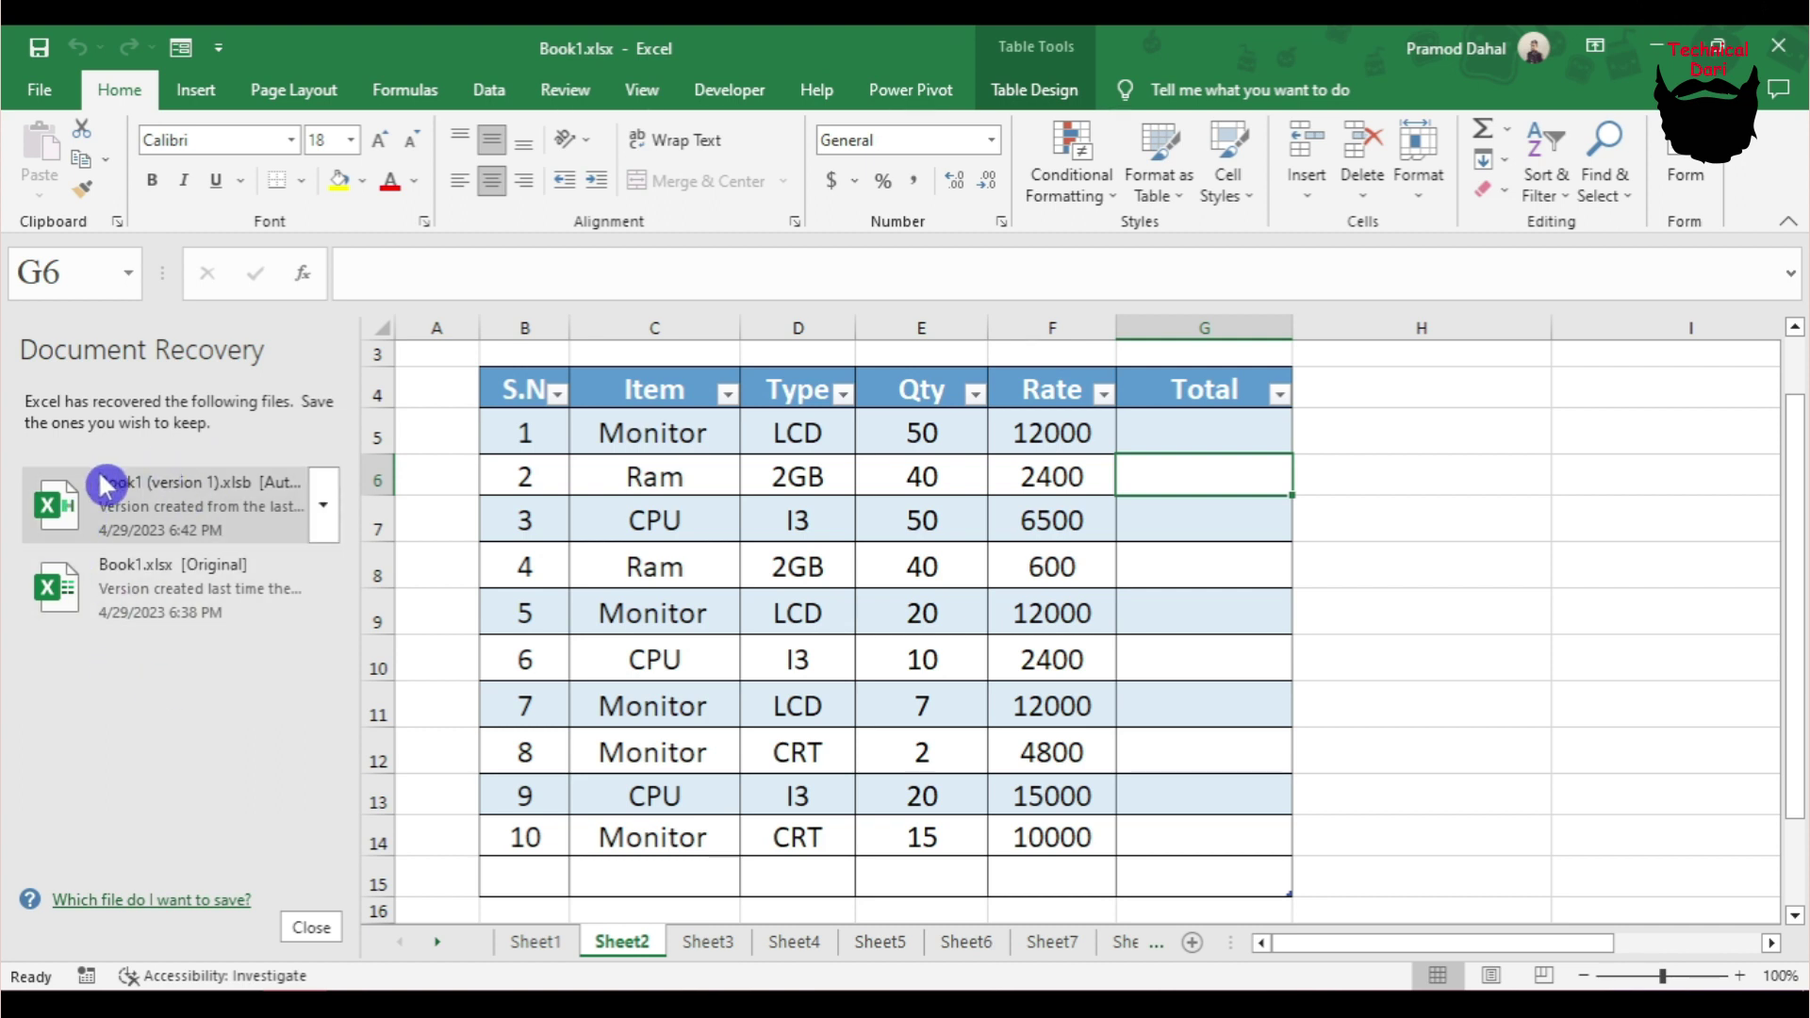
pyautogui.moveTo(170, 505)
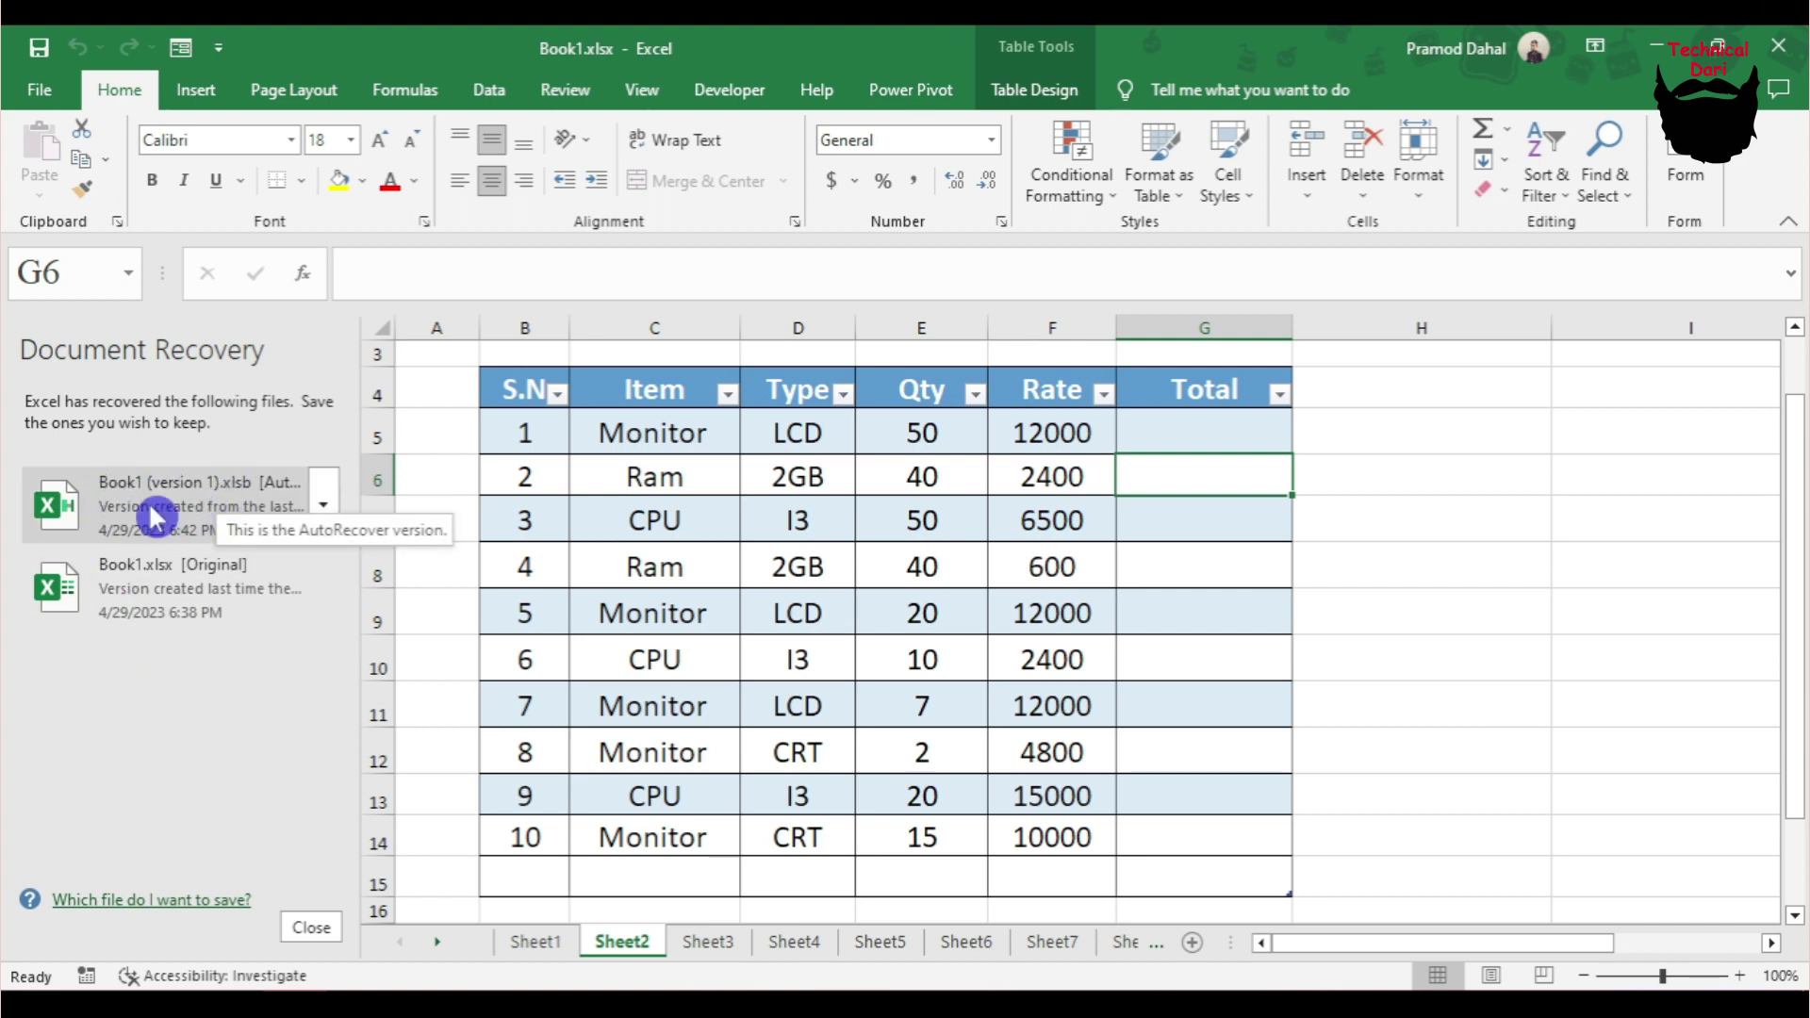
# Open Book1 (version 1) [AutoRecovered], confirm its filled Total values, and bring up Save As
pyautogui.click(143, 500)
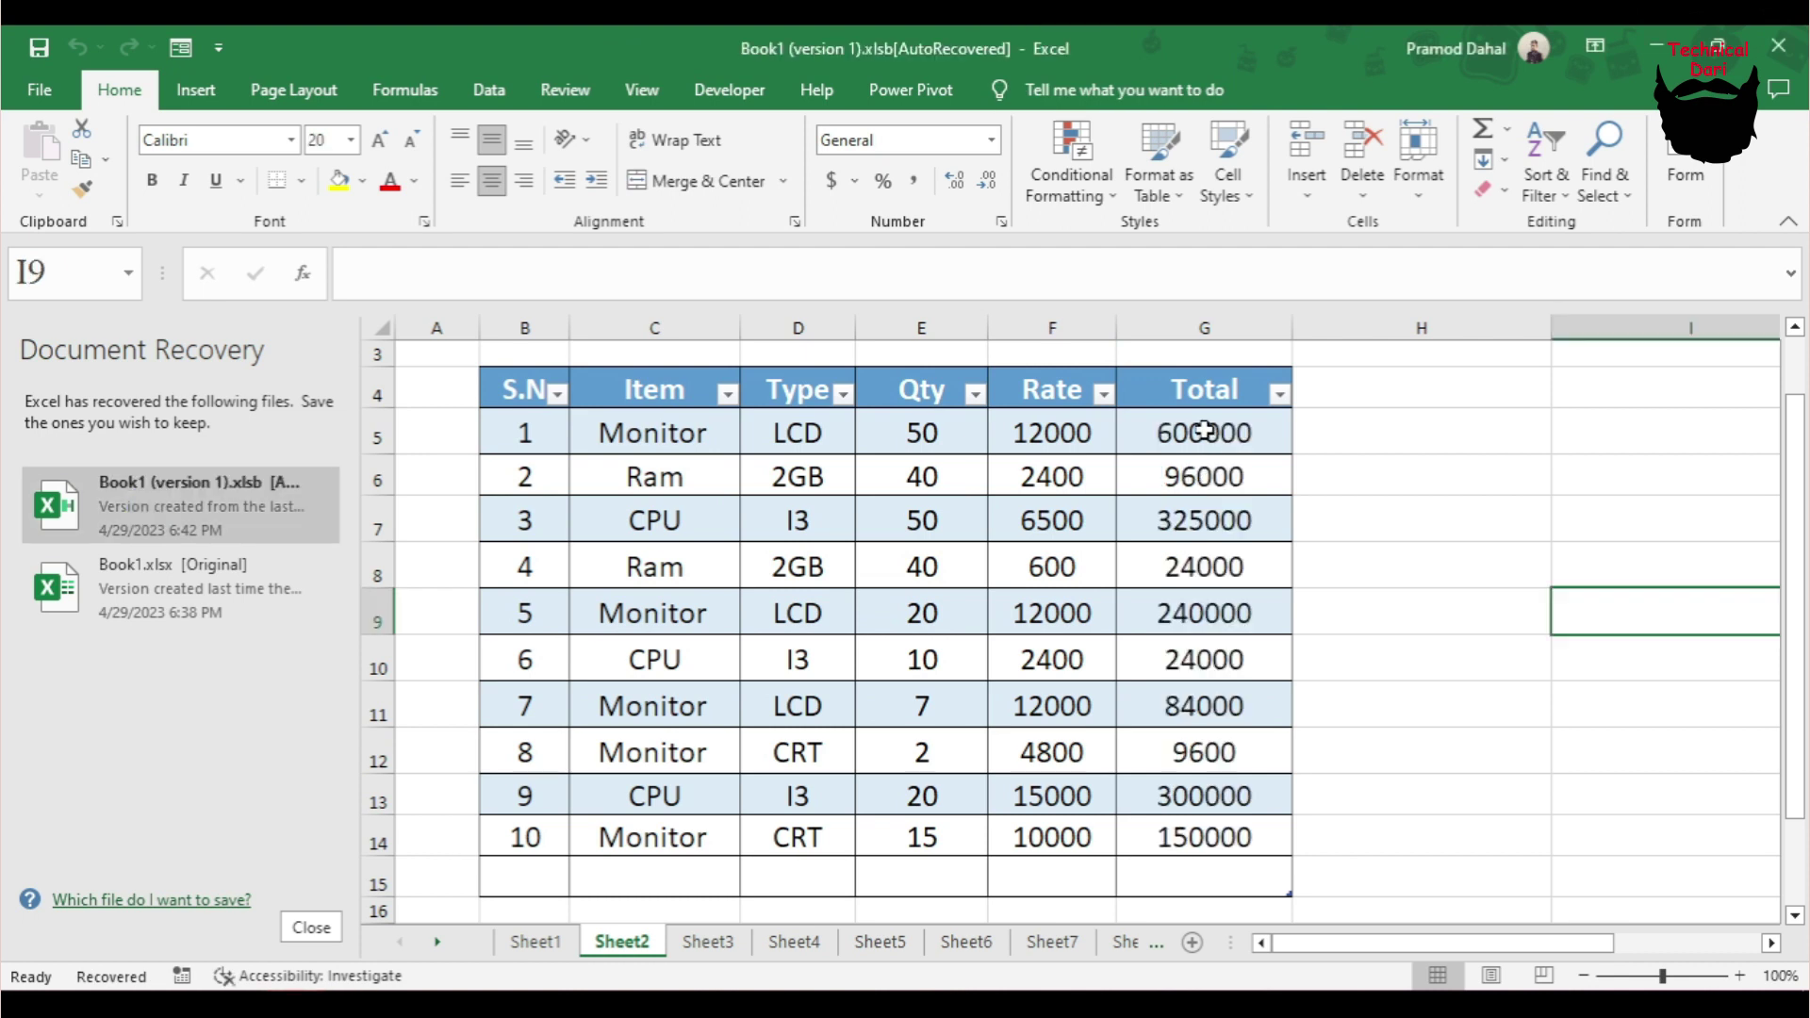
pyautogui.moveTo(1205, 431); pyautogui.dragTo(1207, 837)
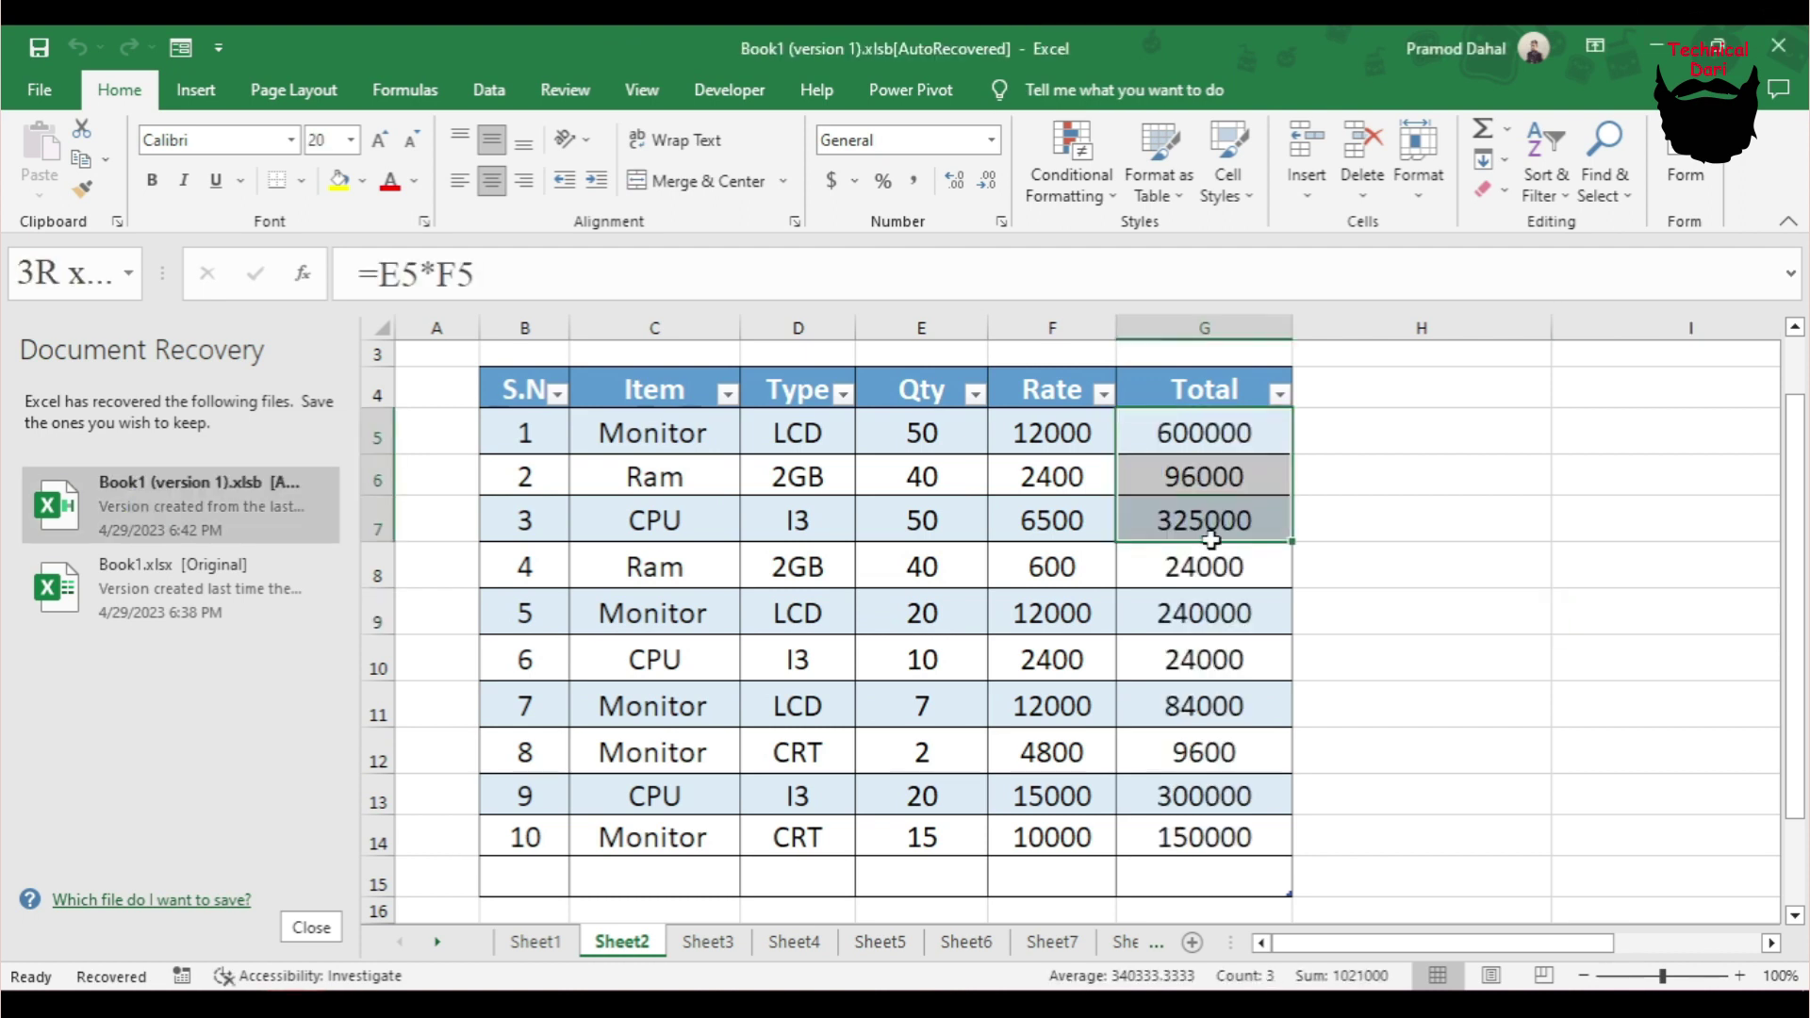
pyautogui.click(843, 527)
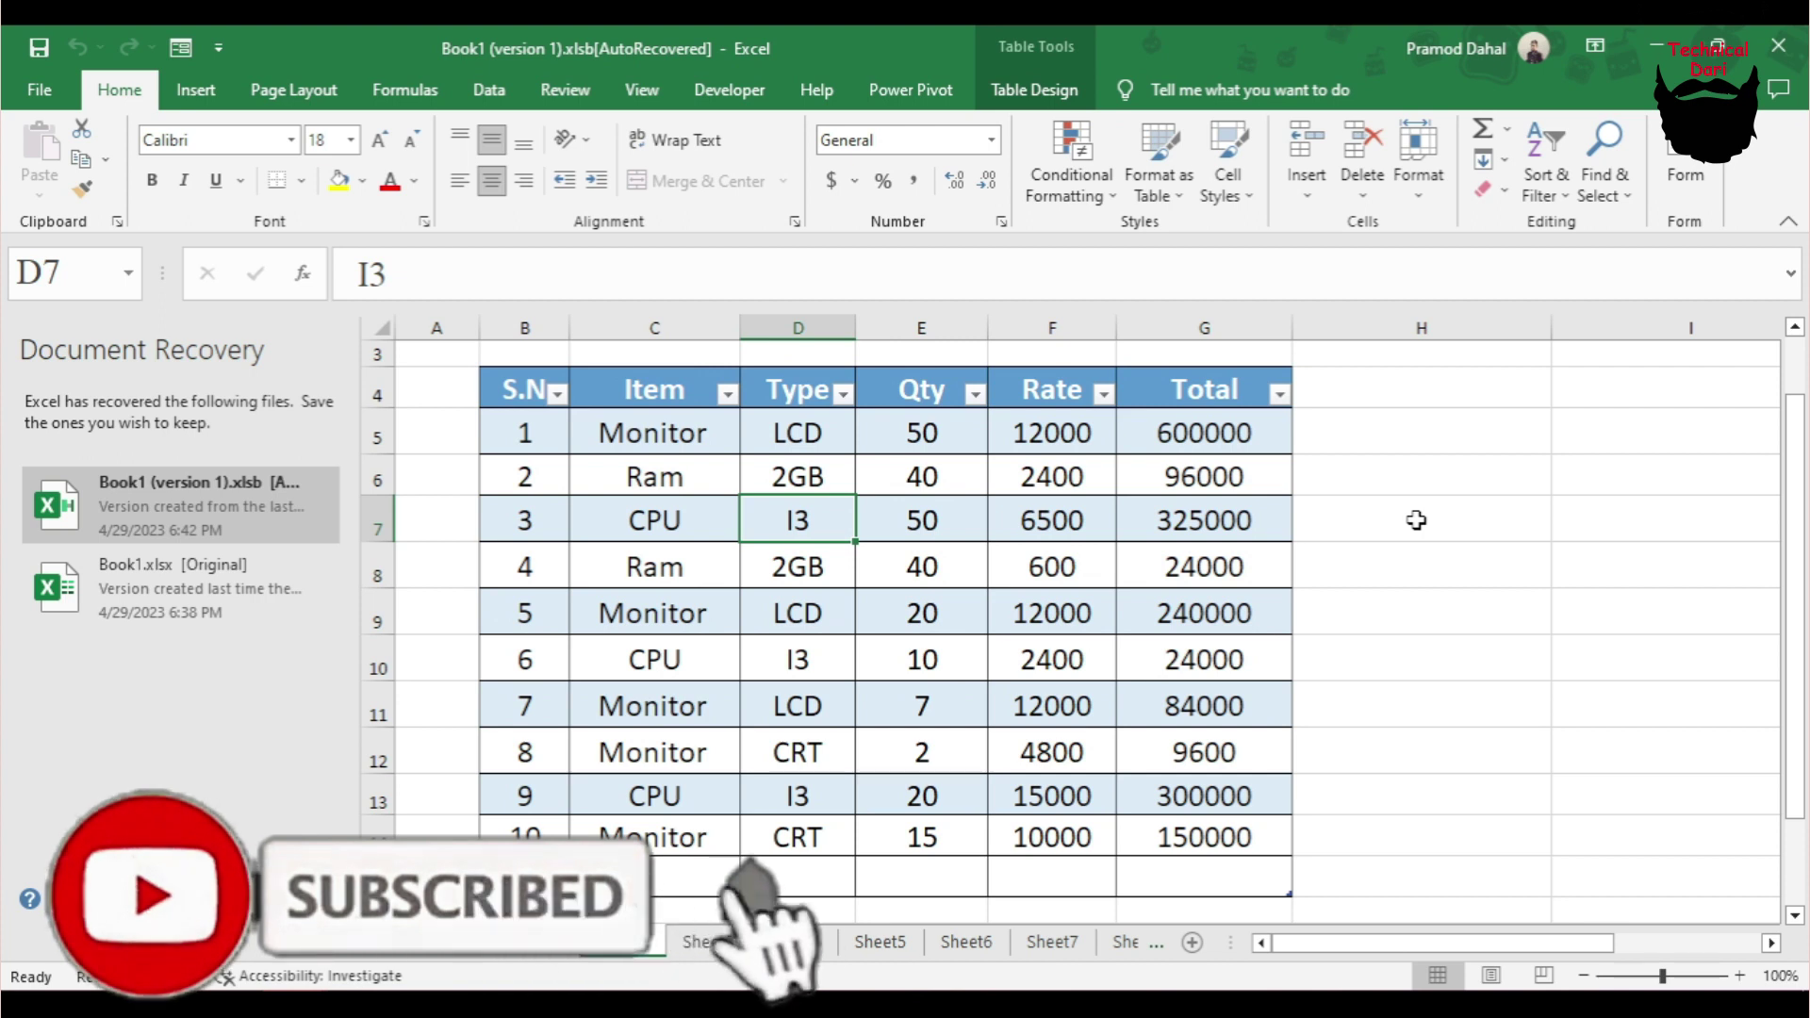
pyautogui.hotkey('ctrl', 's')
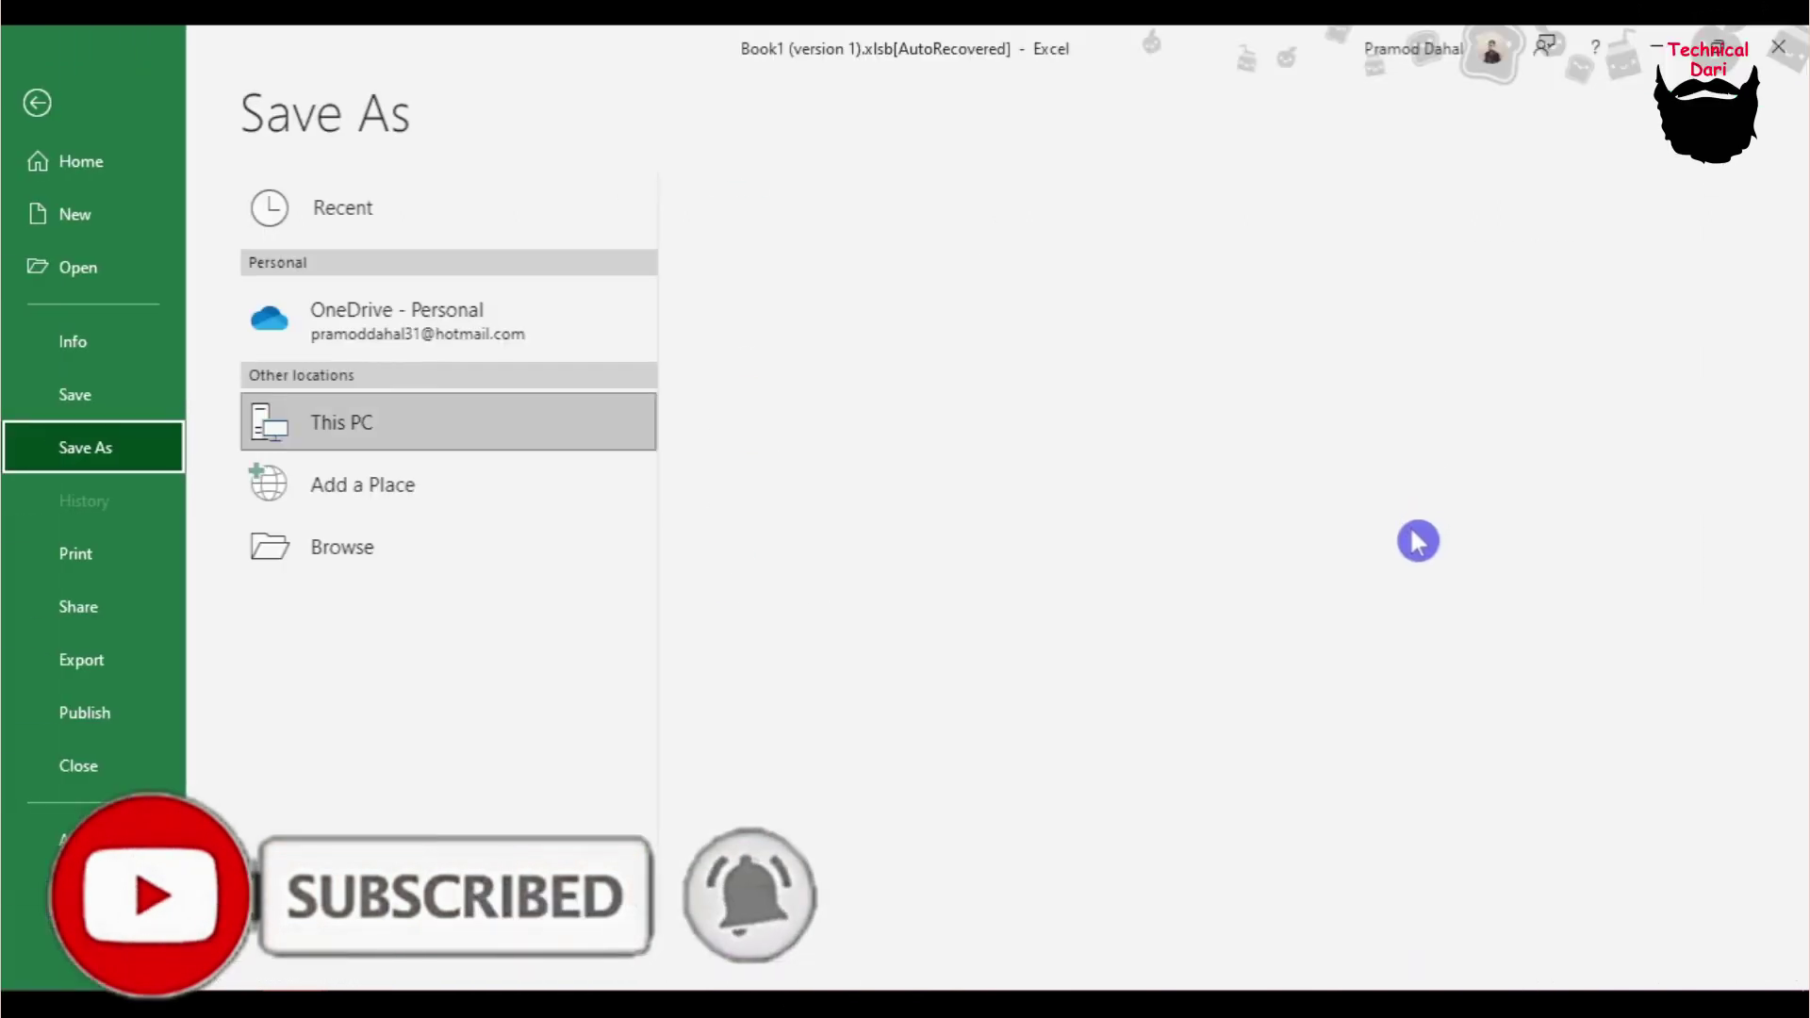
# Save the recovered workbook to the Desktop under This PC
pyautogui.click(376, 431)
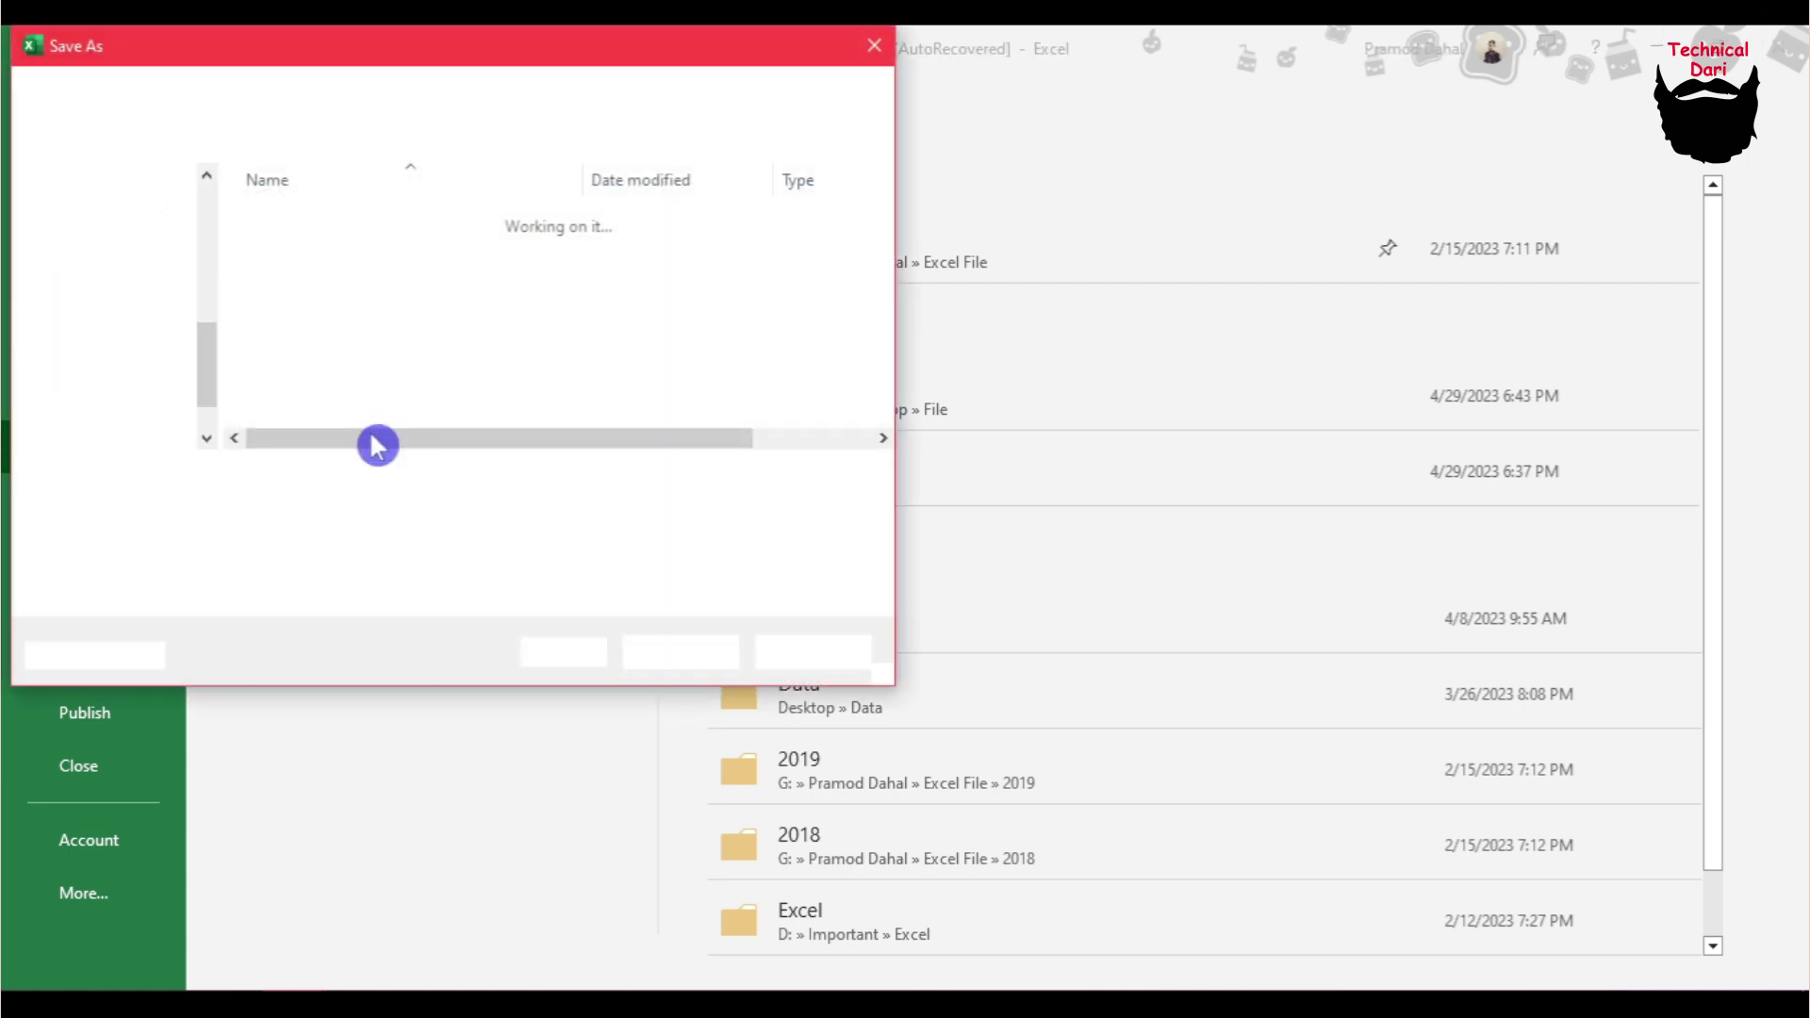
pyautogui.click(141, 255)
pyautogui.click(683, 652)
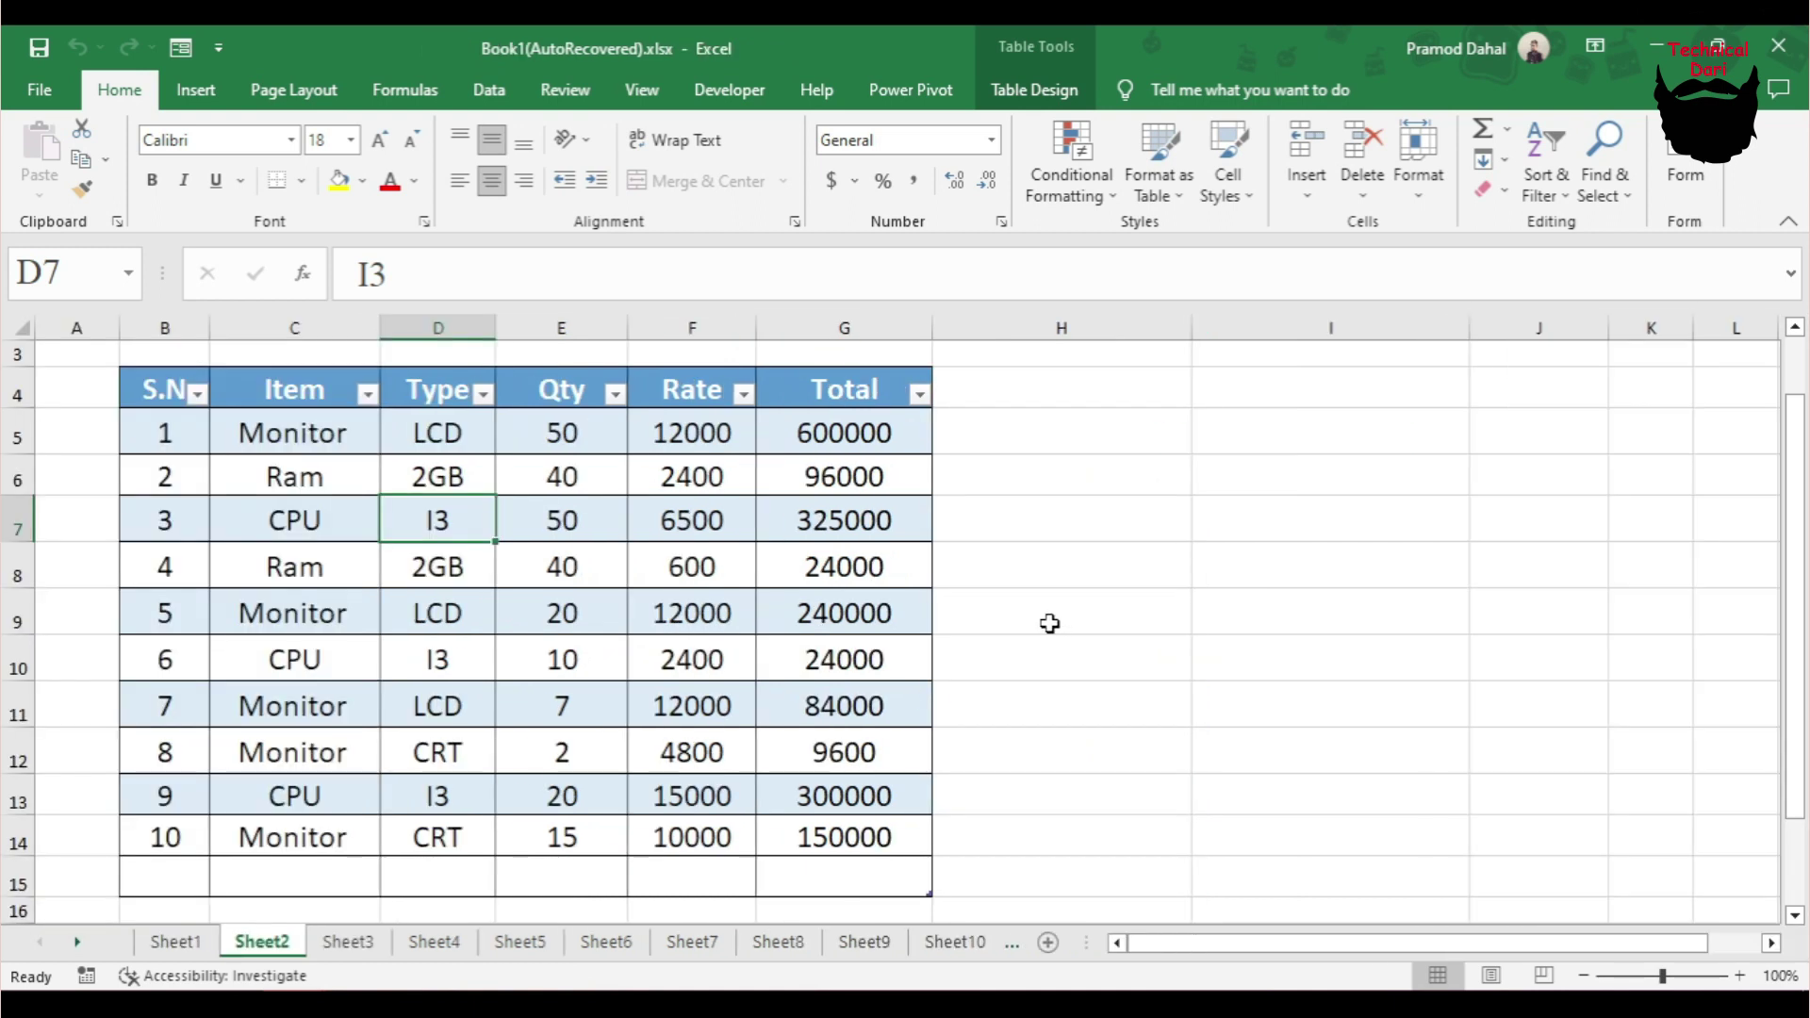
# Compare the saved workbook's filled Total values with the original's empty Total cells
pyautogui.moveTo(882, 443); pyautogui.dragTo(861, 836)
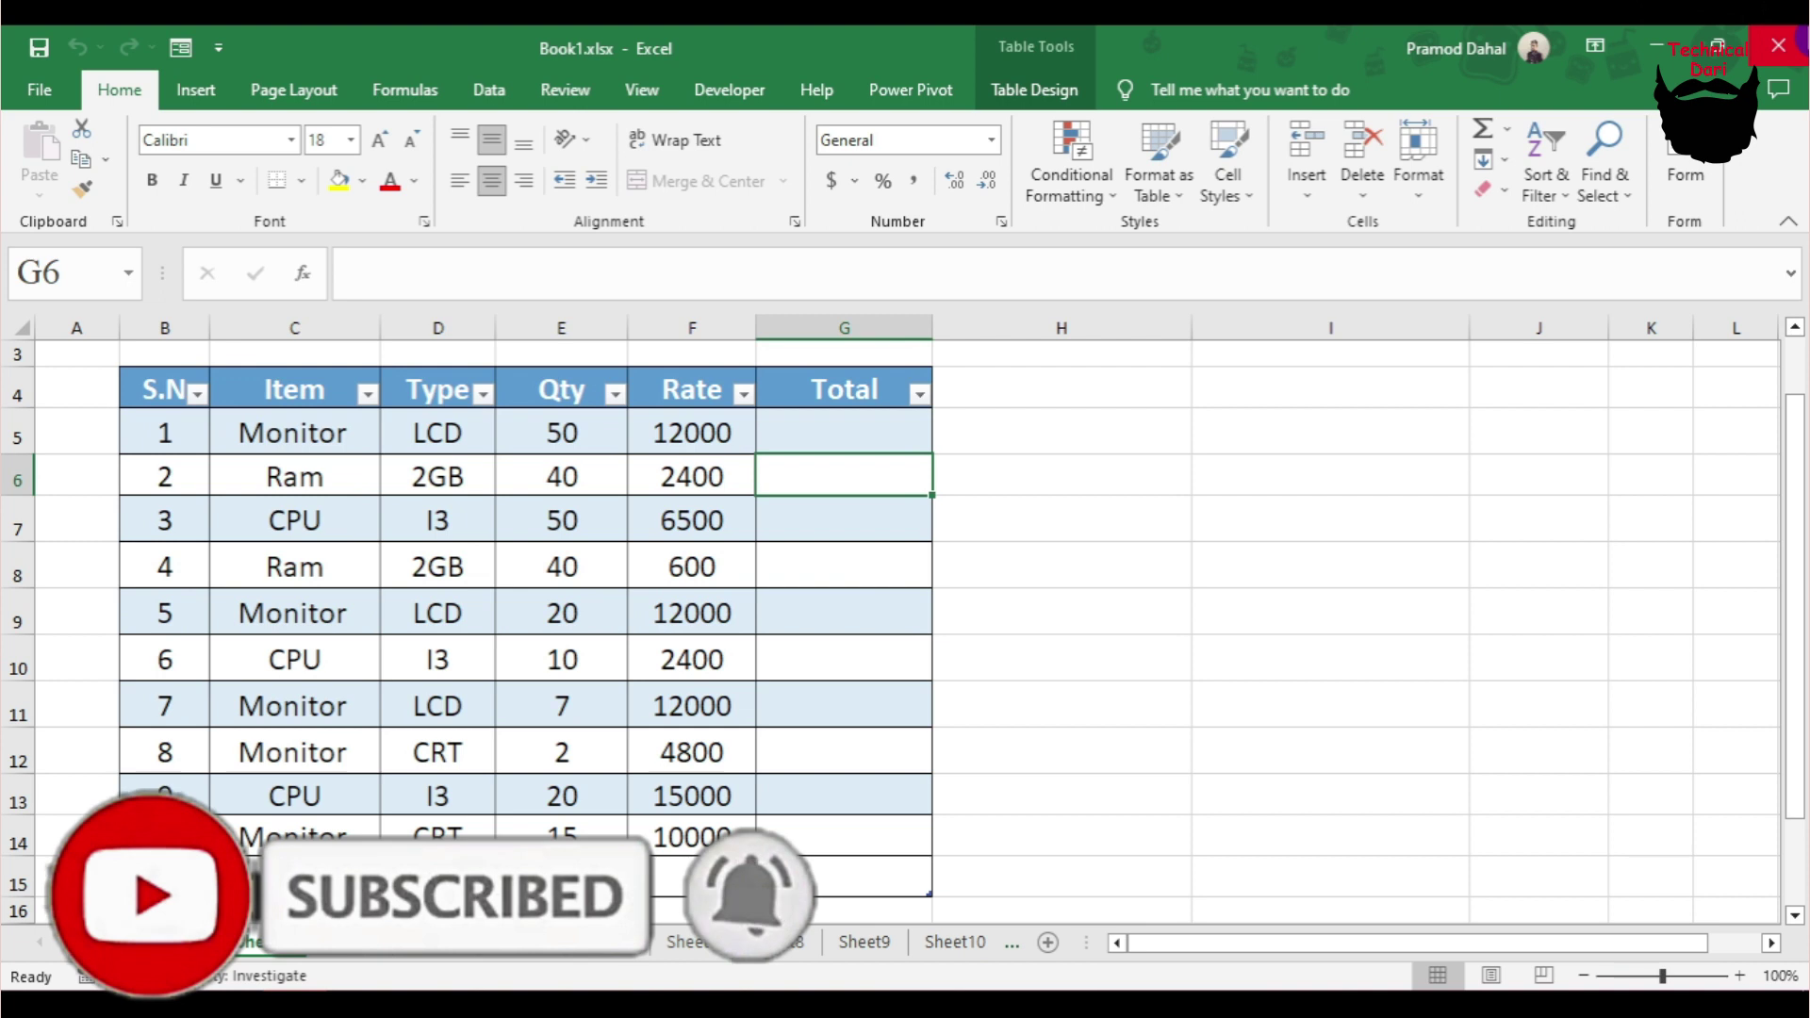
pyautogui.moveTo(863, 433); pyautogui.dragTo(856, 736)
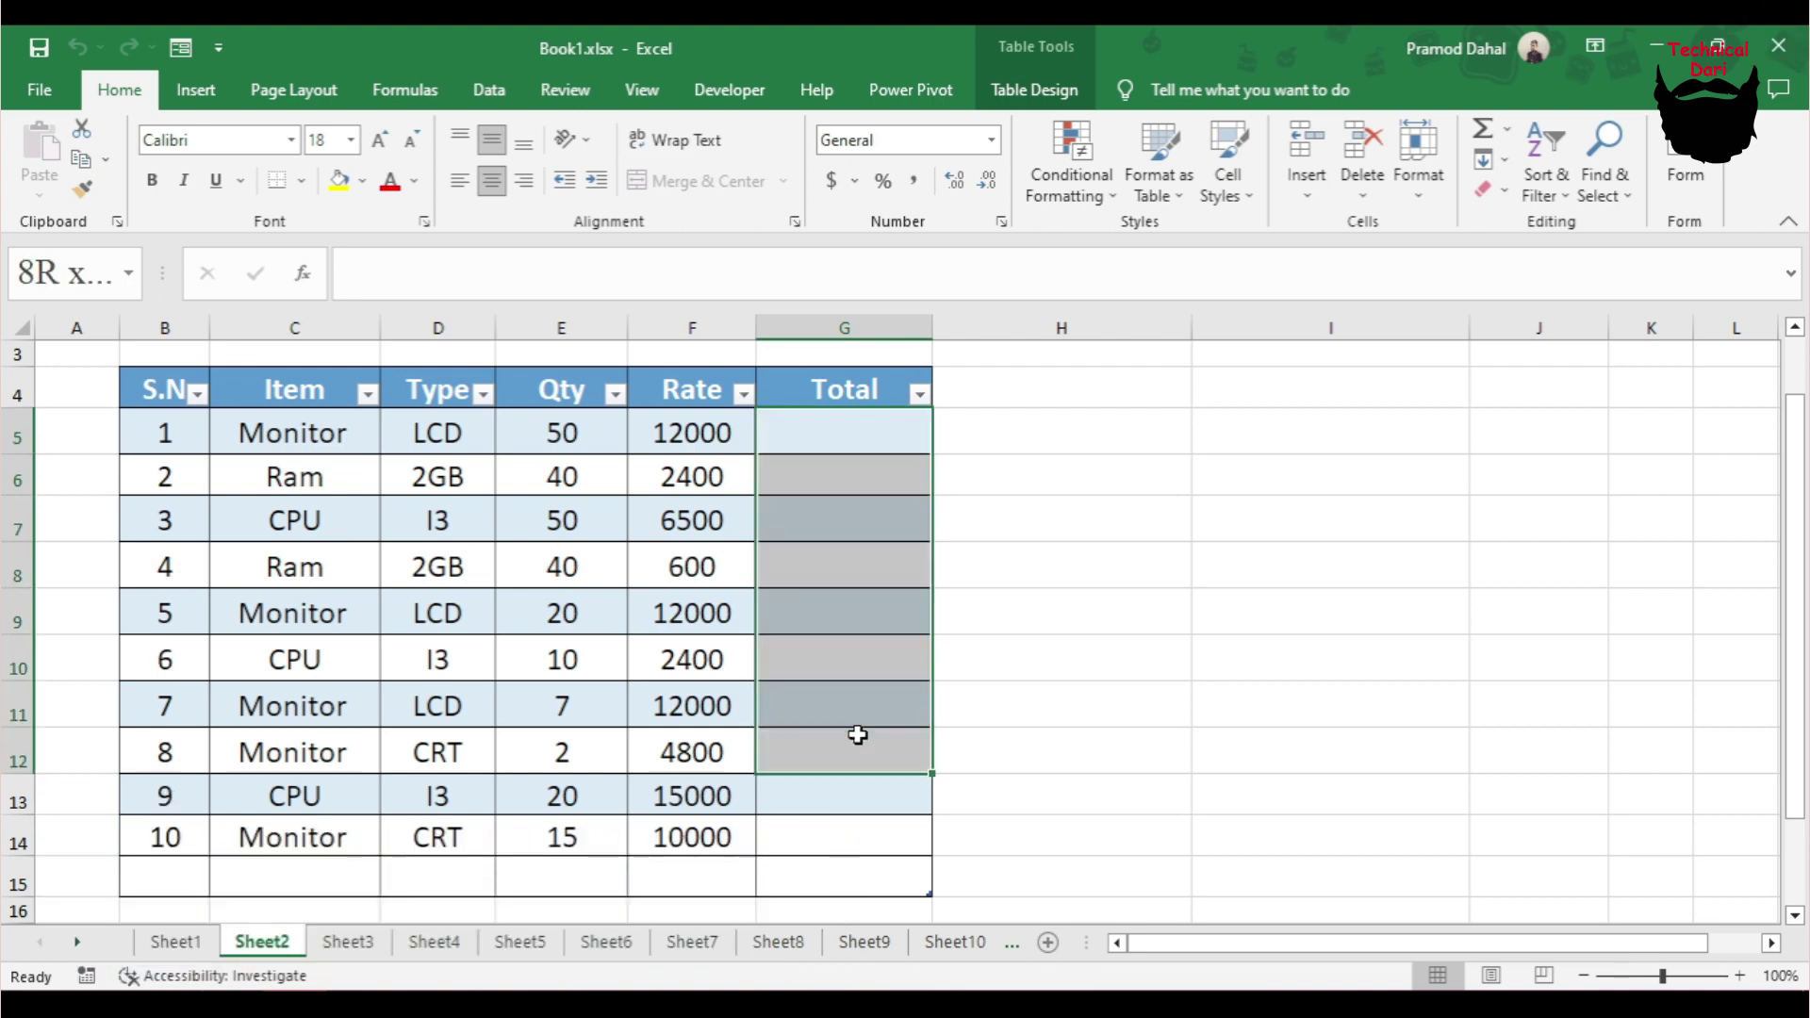
pyautogui.click(767, 578)
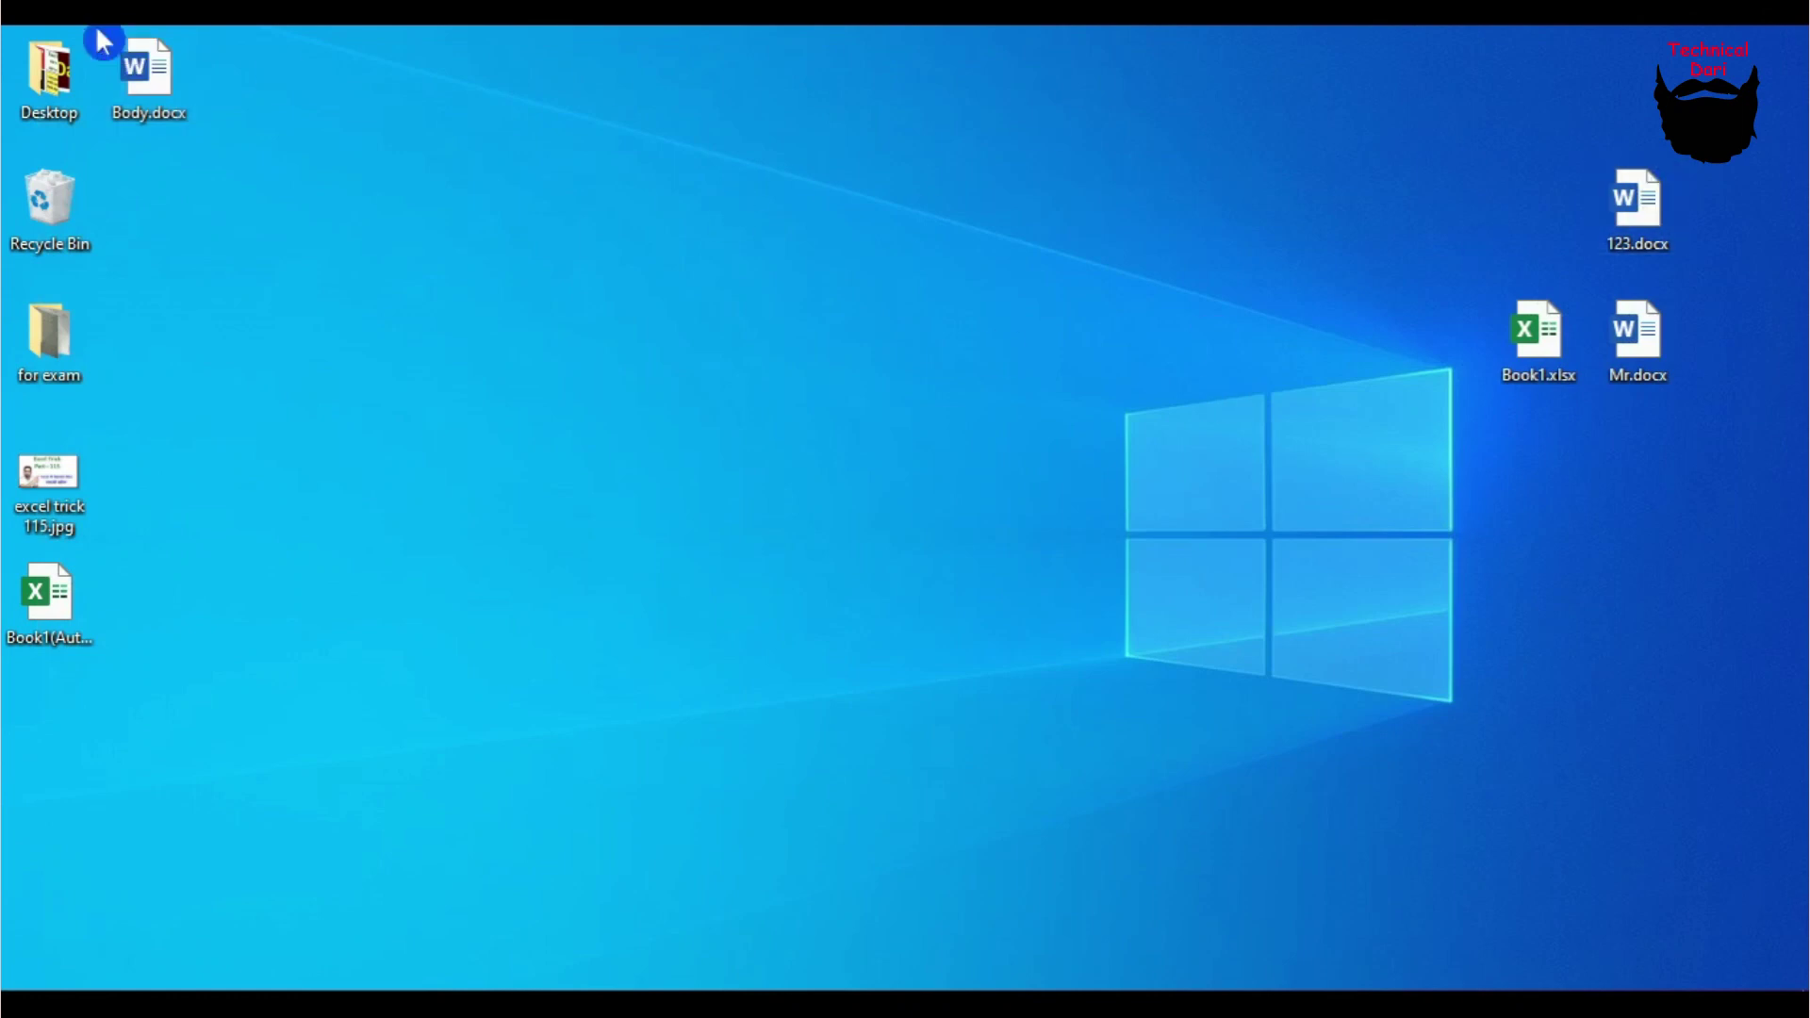
# Move the Book1(AutoRecovered).xlsx icon to the desktop centre and open it in Excel
pyautogui.moveTo(52, 594); pyautogui.dragTo(714, 302)
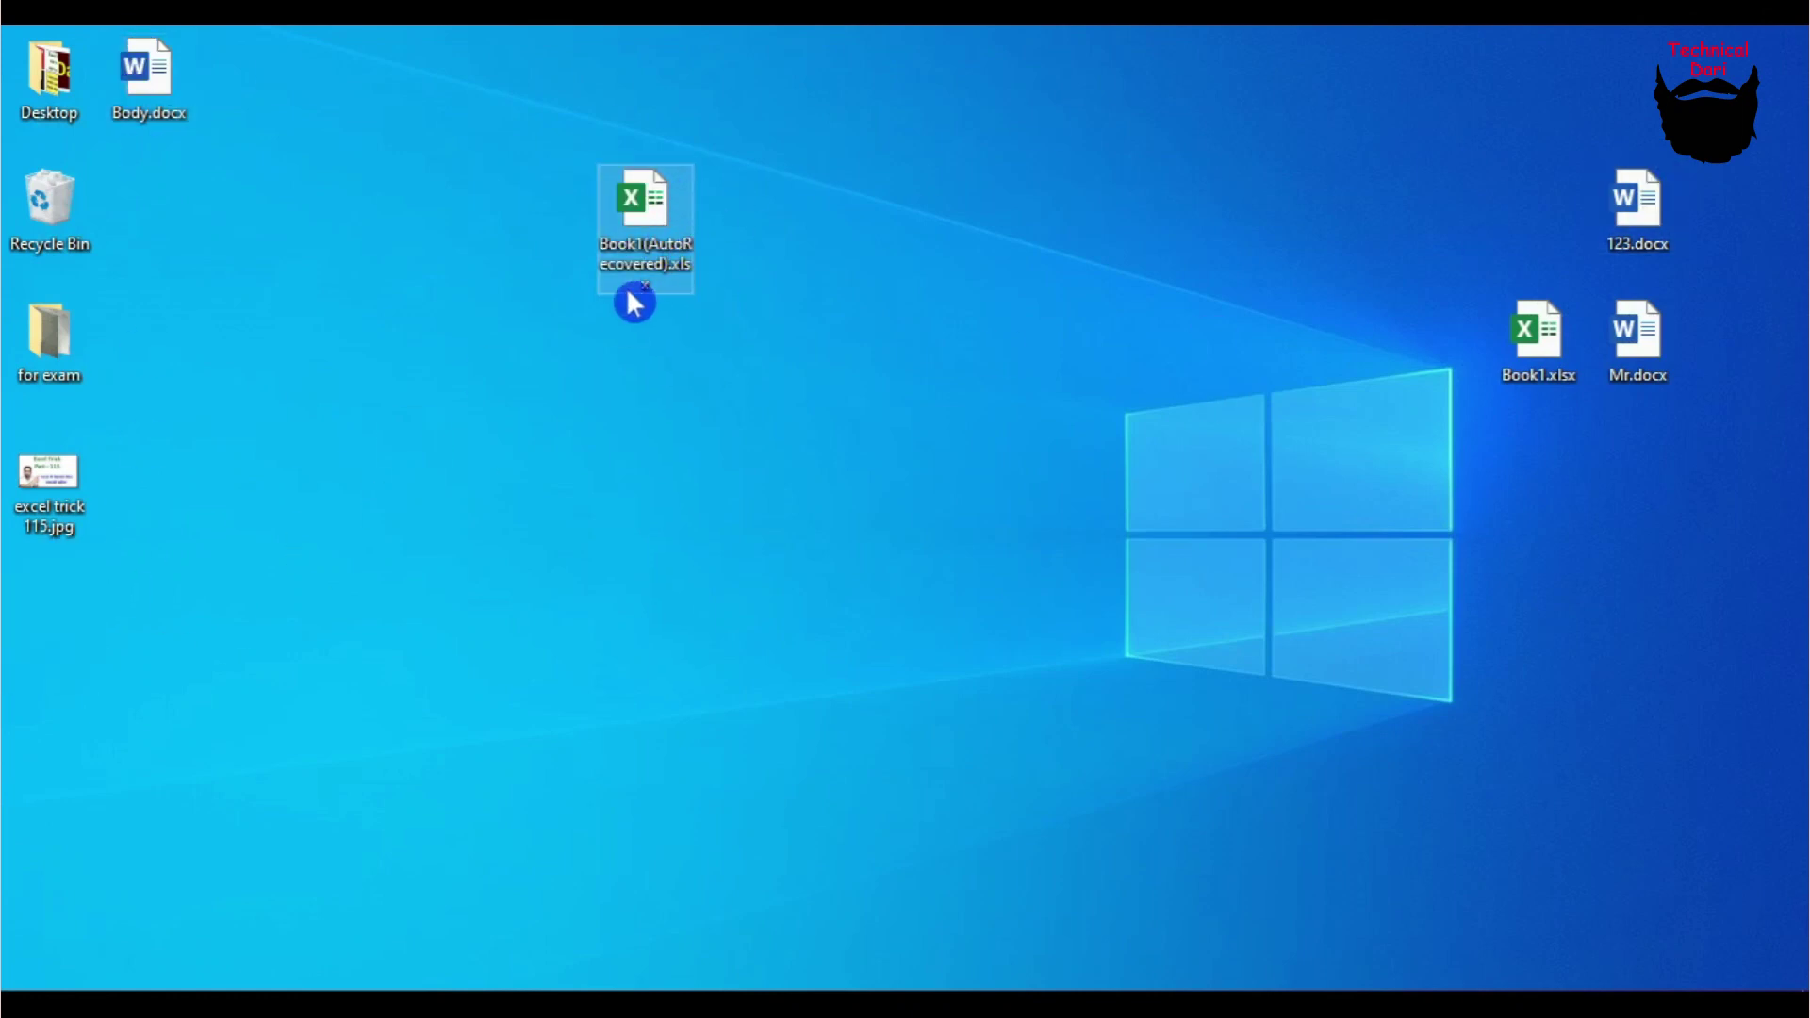
pyautogui.doubleClick(649, 211)
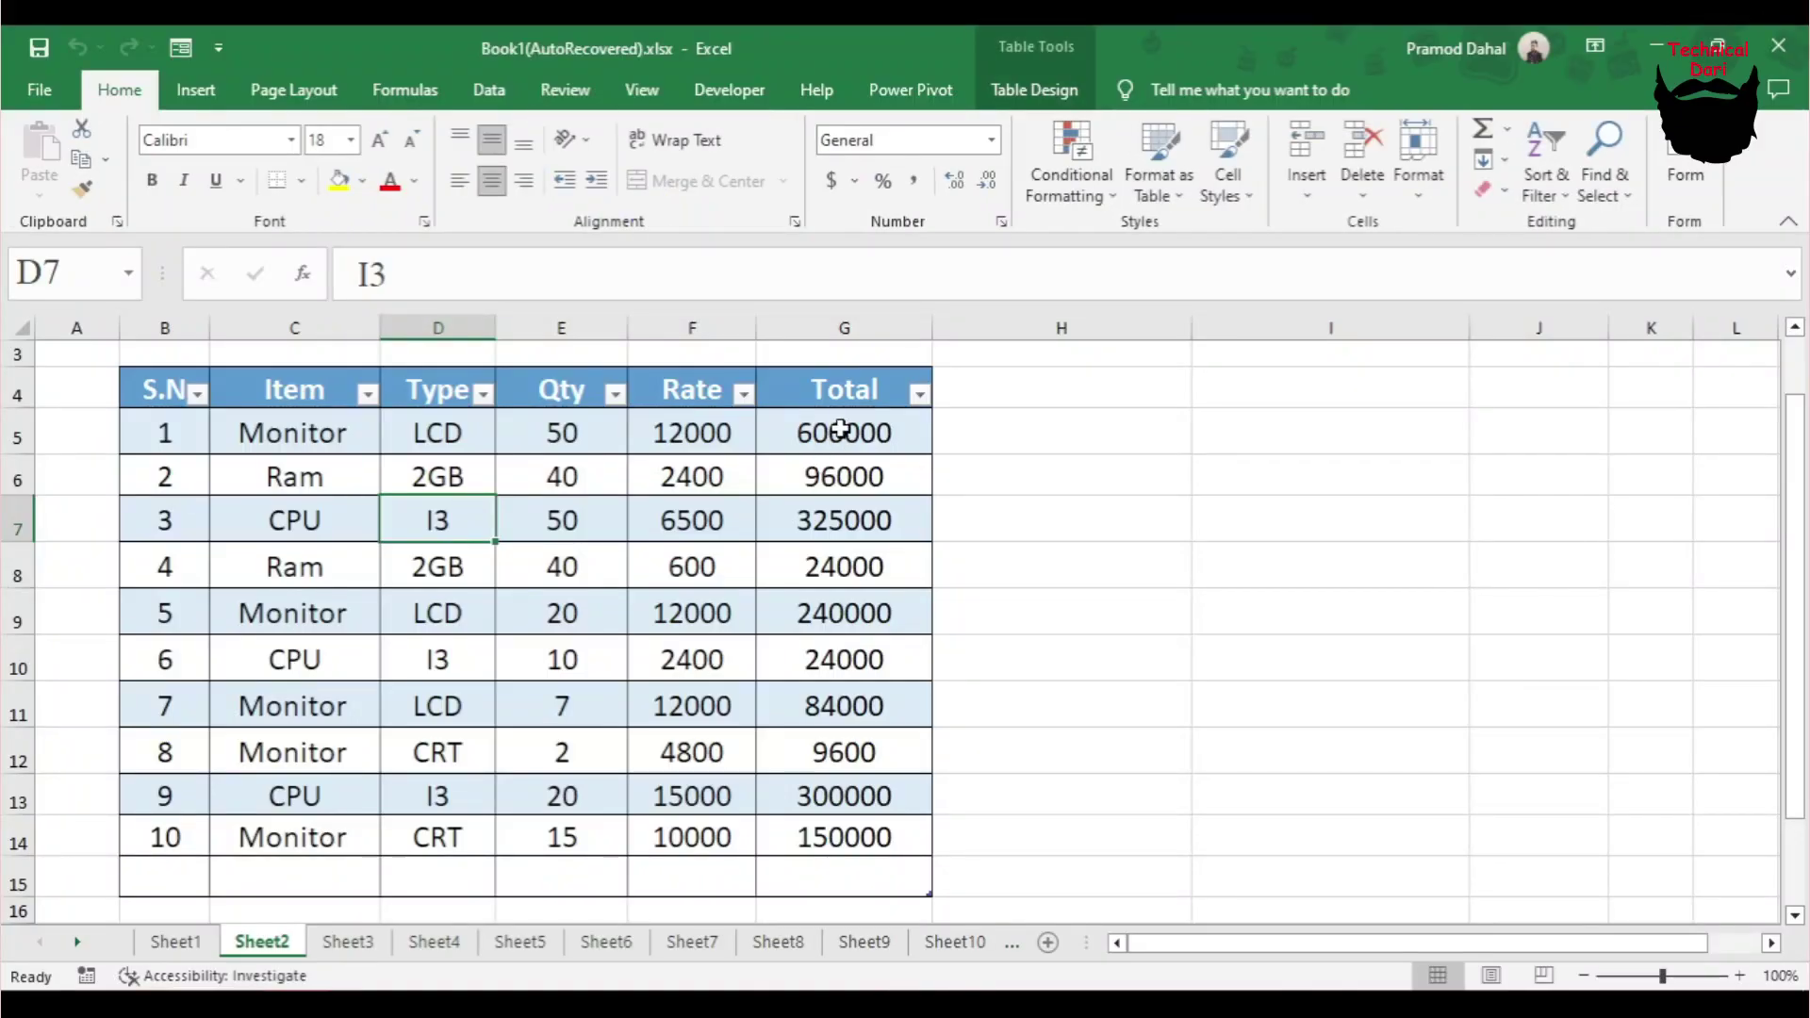
pyautogui.moveTo(842, 431); pyautogui.dragTo(844, 835)
pyautogui.moveTo(127, 382)
pyautogui.mouseDown()
pyautogui.moveTo(594, 635)
pyautogui.moveTo(719, 799)
pyautogui.mouseUp()
pyautogui.click(437, 477)
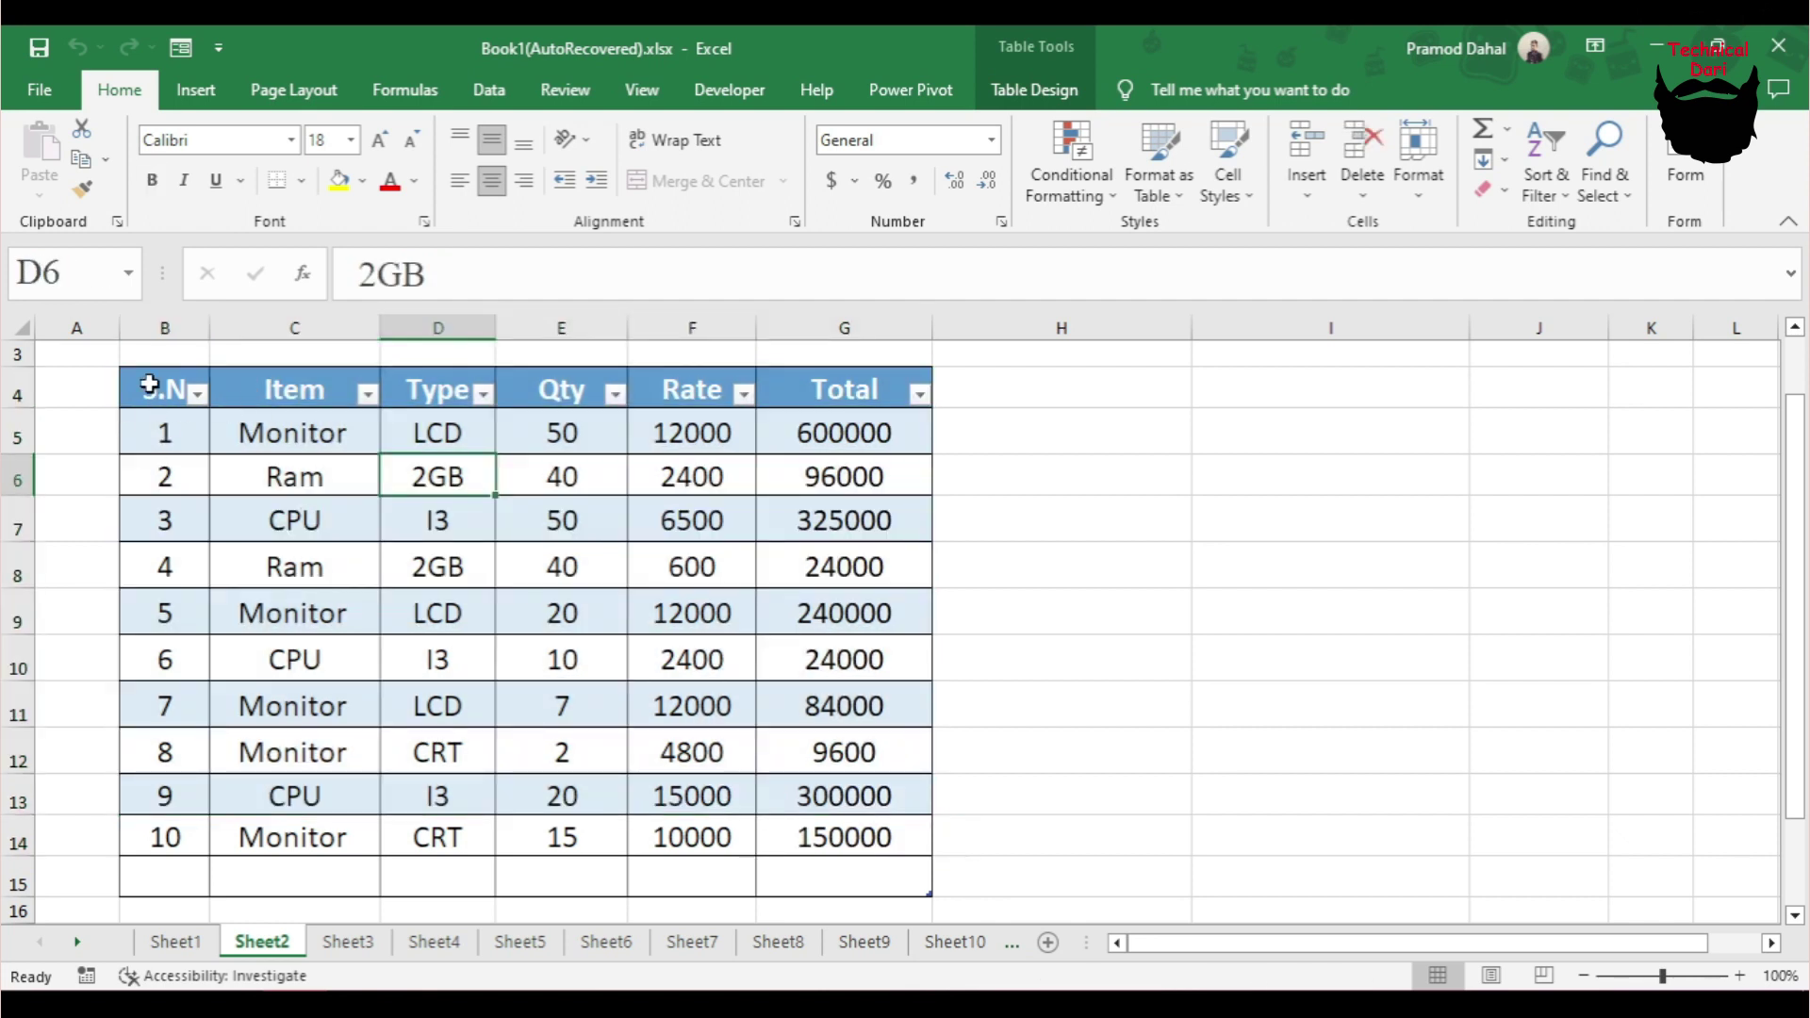
pyautogui.moveTo(149, 384); pyautogui.dragTo(905, 882)
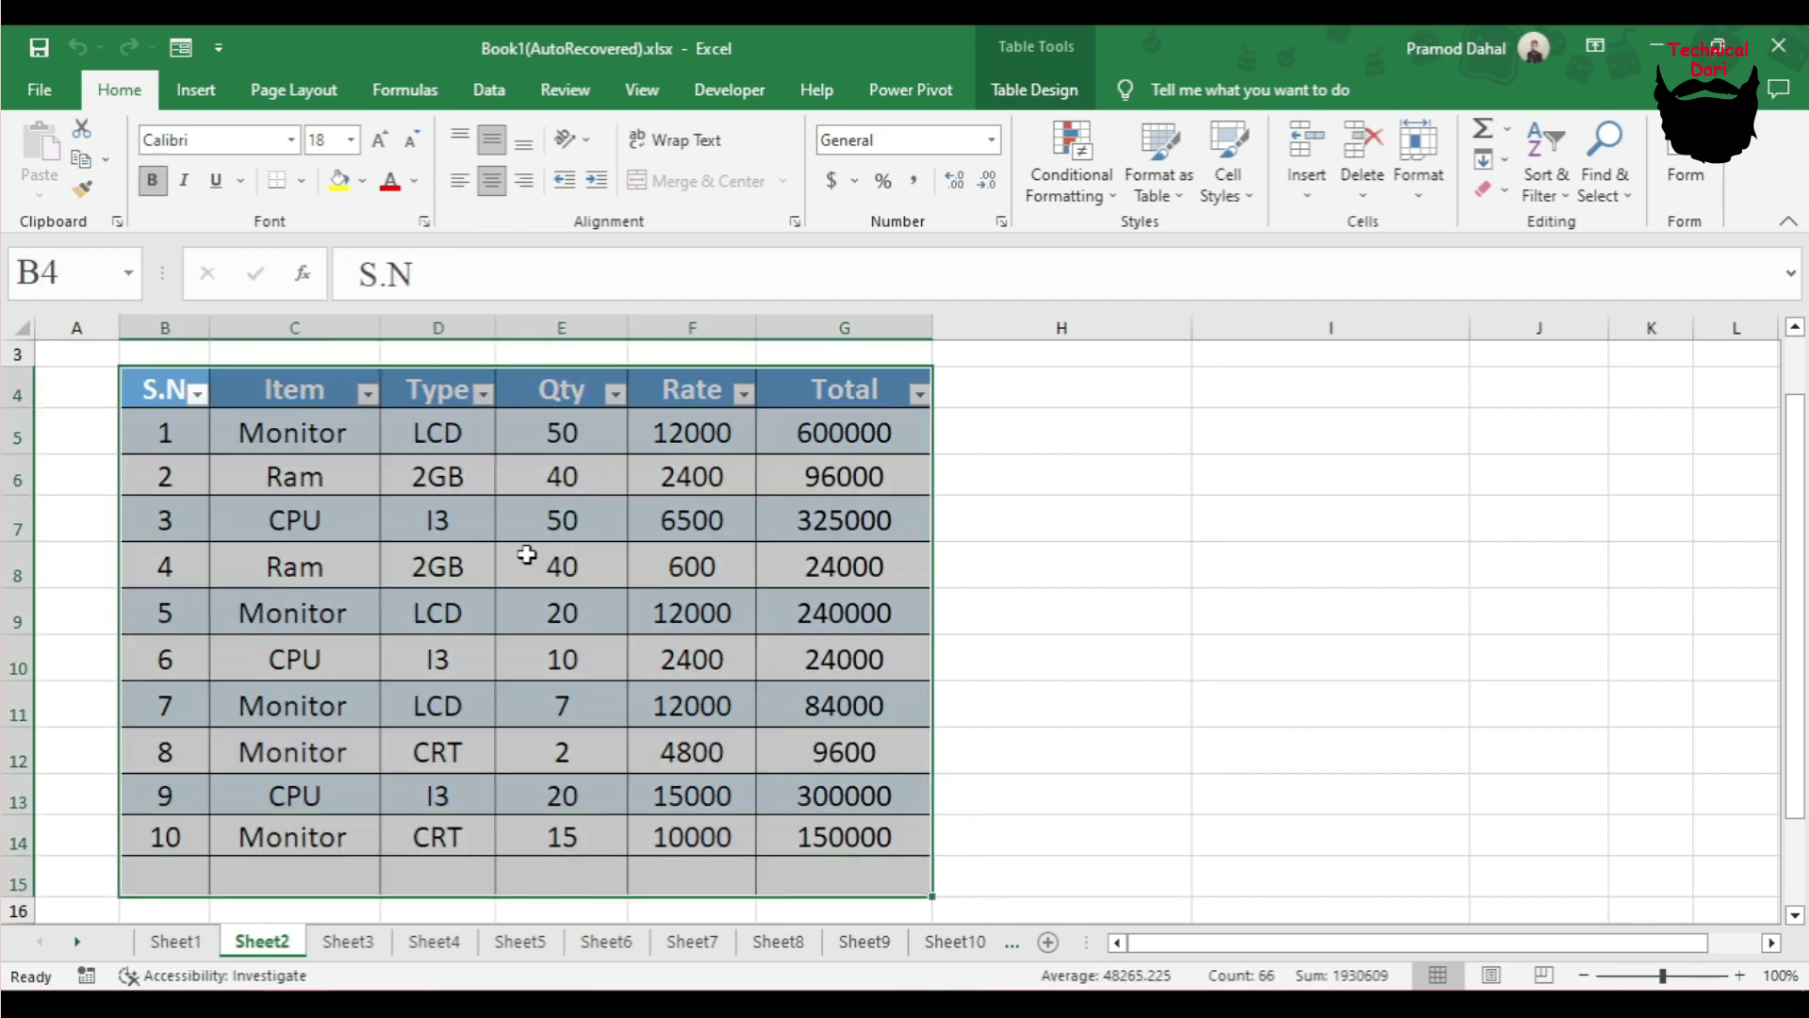
pyautogui.click(441, 522)
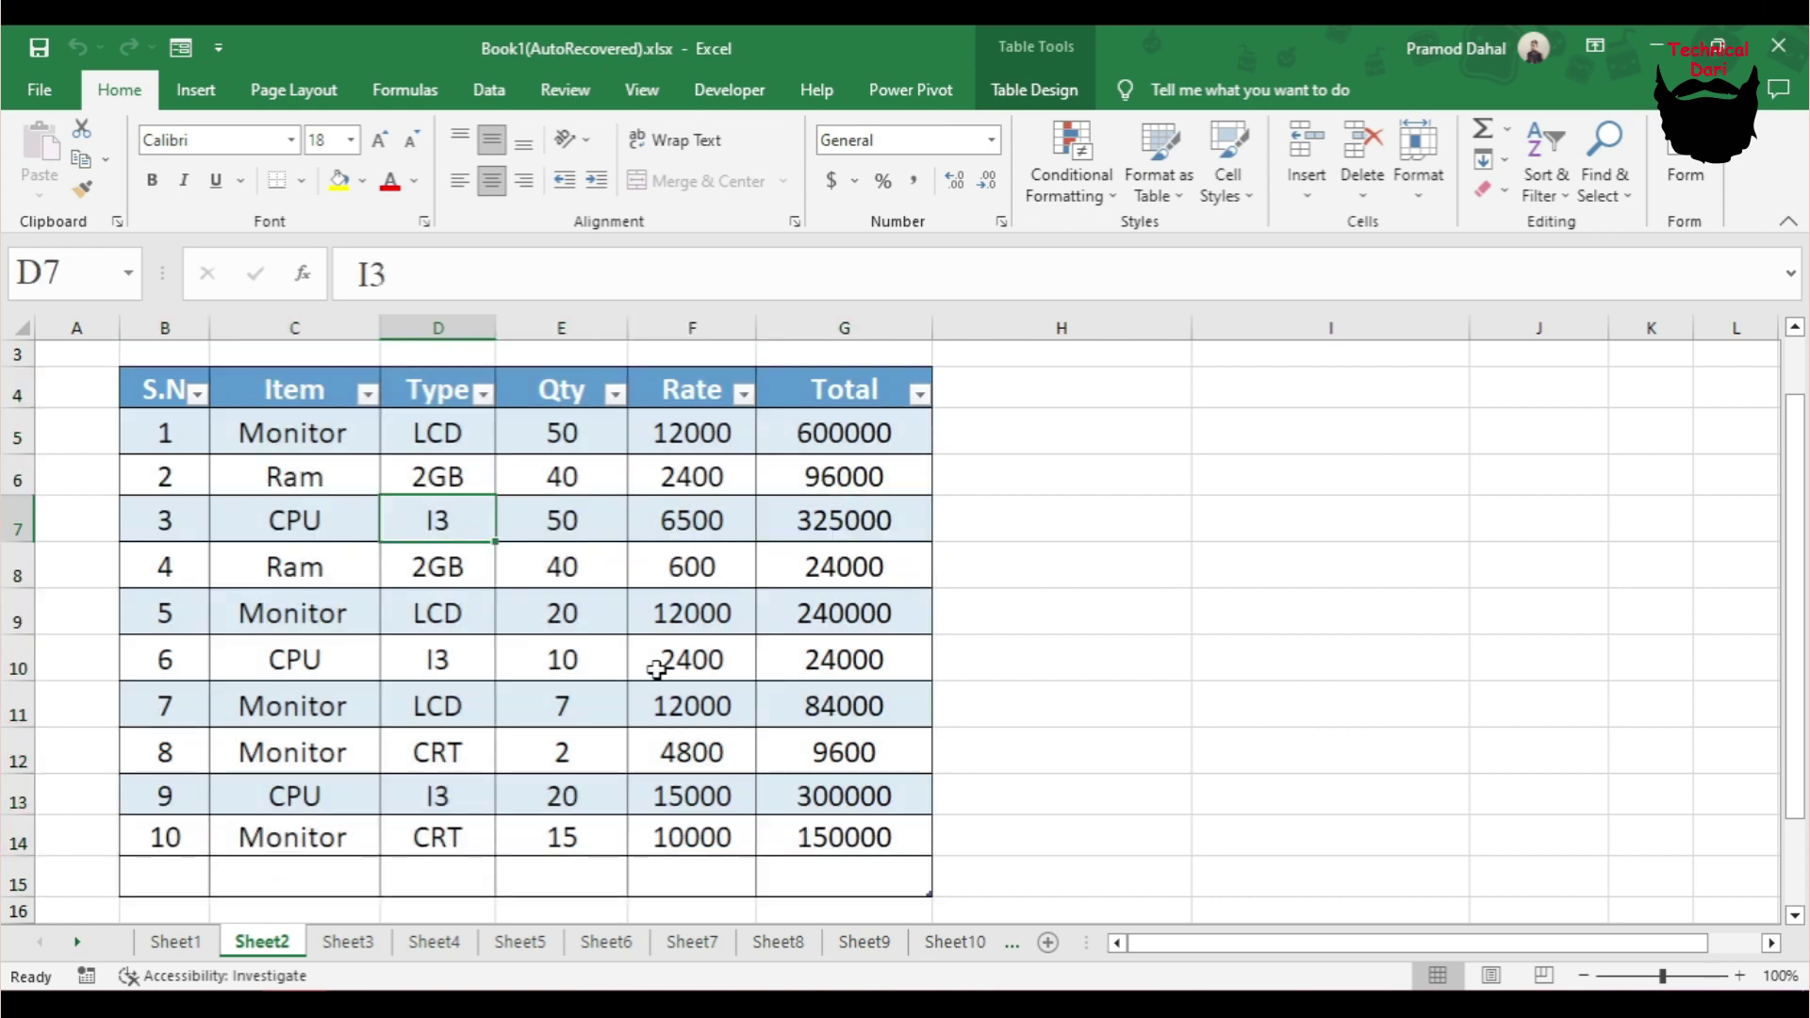